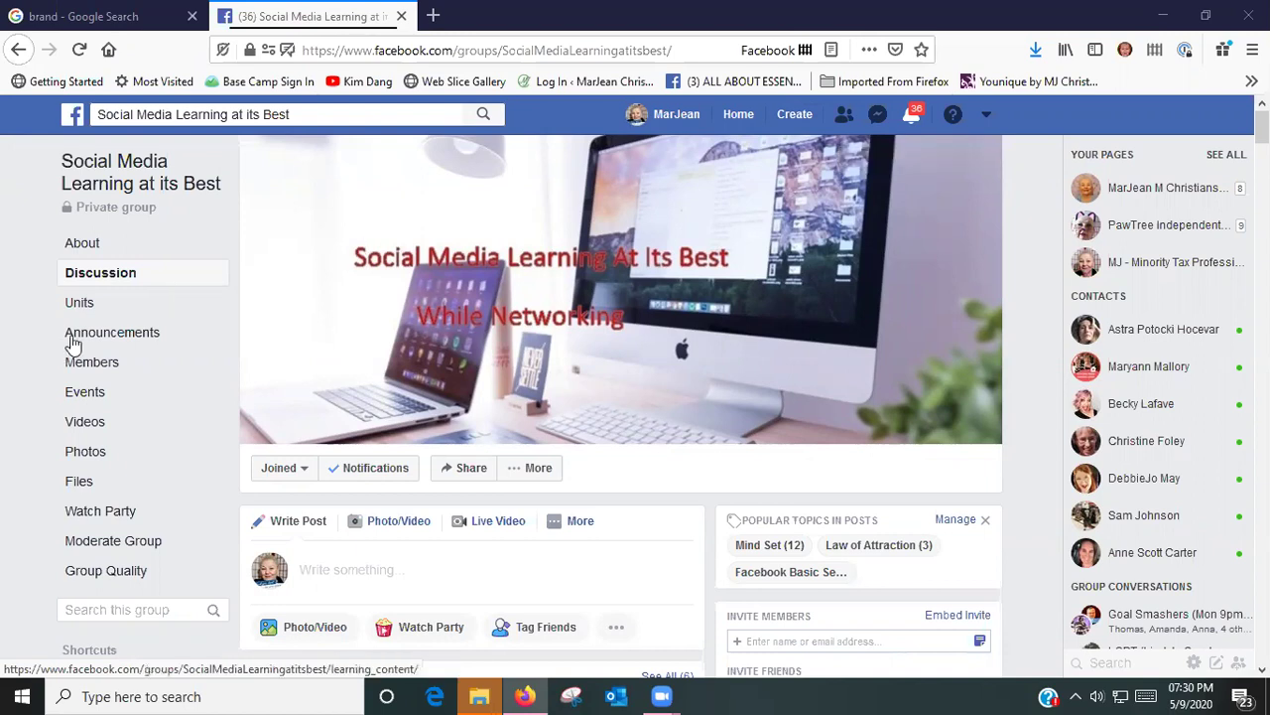
# - Open the group's moderation tools and go to the Create Rules section with its example rules
pyautogui.scroll(-3, 166, 352)
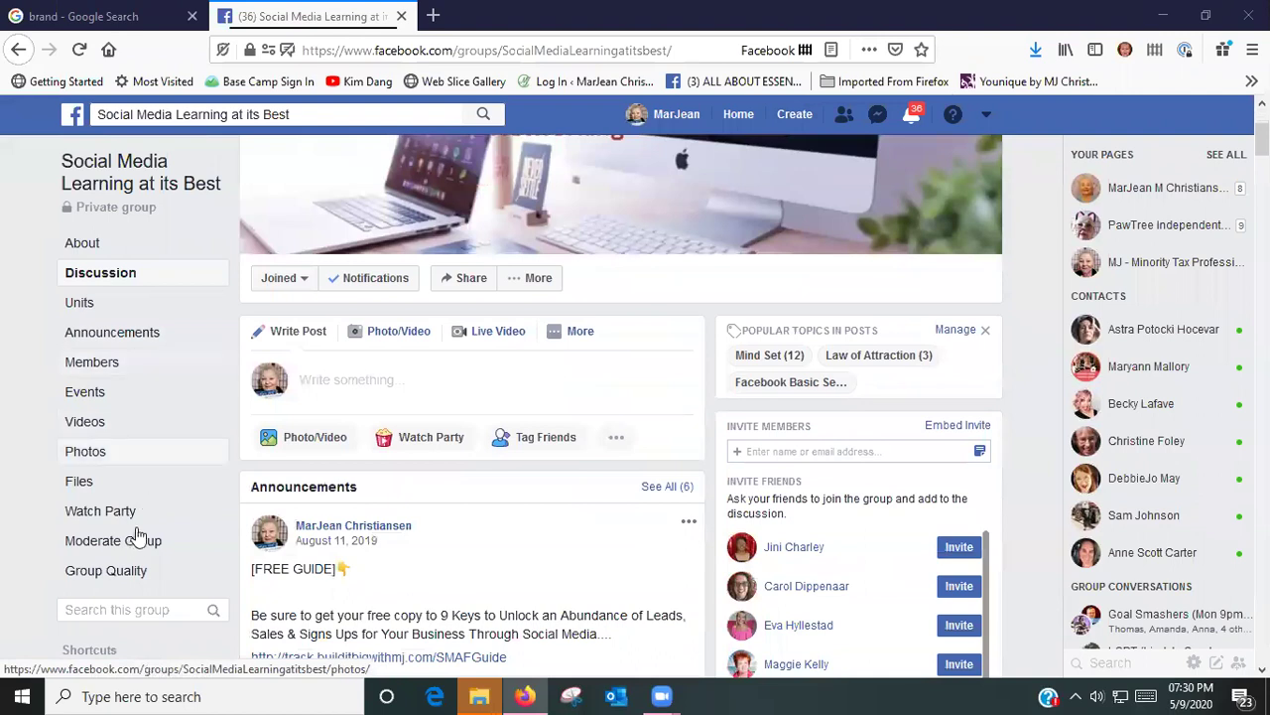
pyautogui.scroll(3, 429, 419)
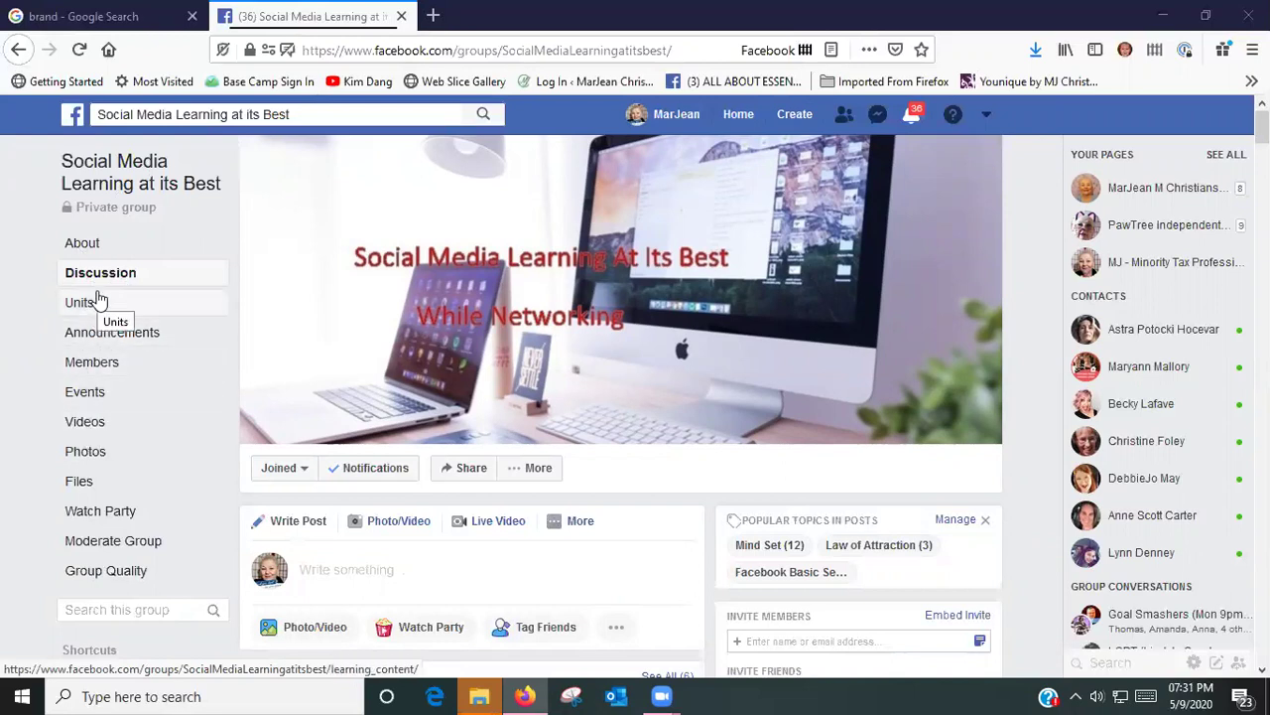
pyautogui.click(85, 549)
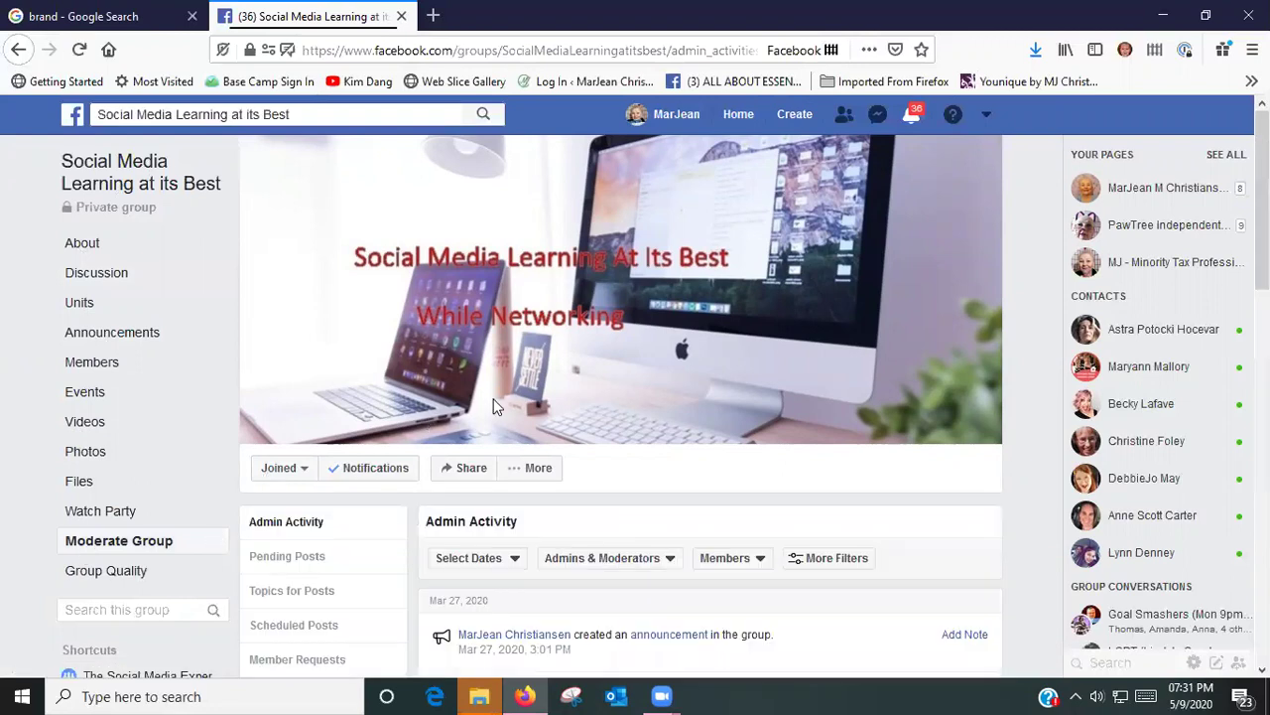
pyautogui.scroll(-2, 681, 476)
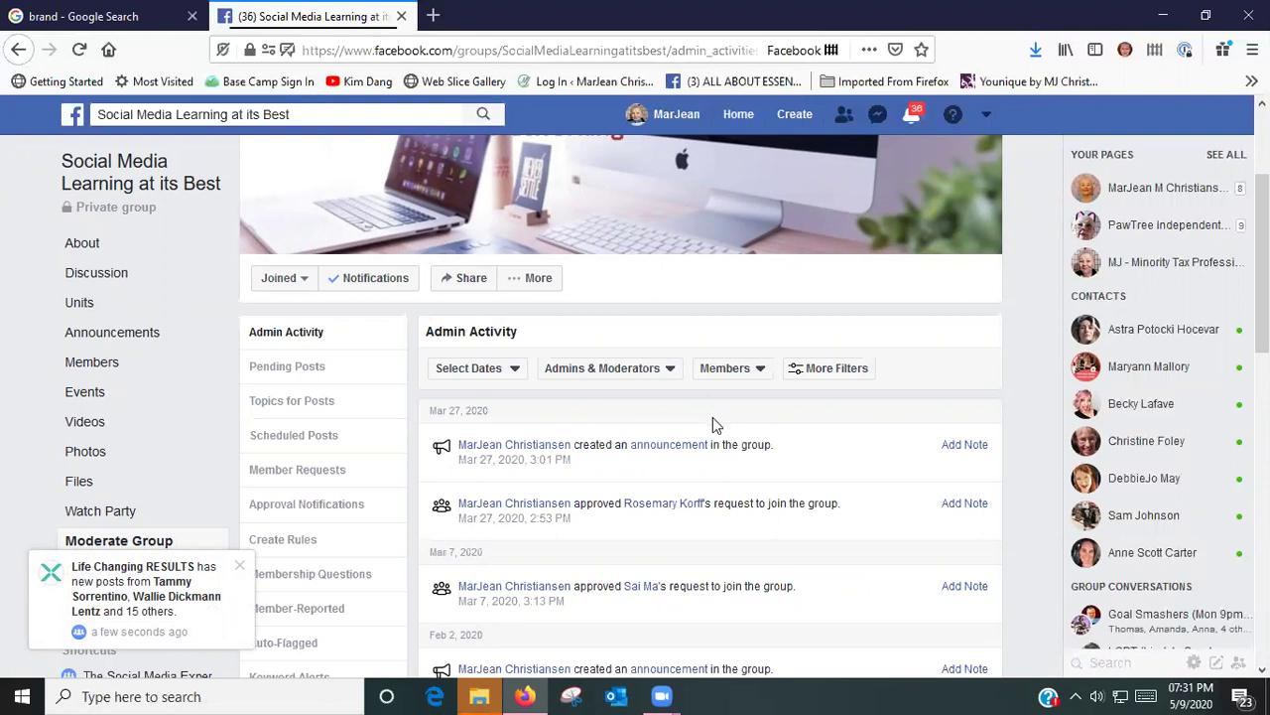
pyautogui.scroll(-3, 713, 417)
pyautogui.scroll(3, 713, 449)
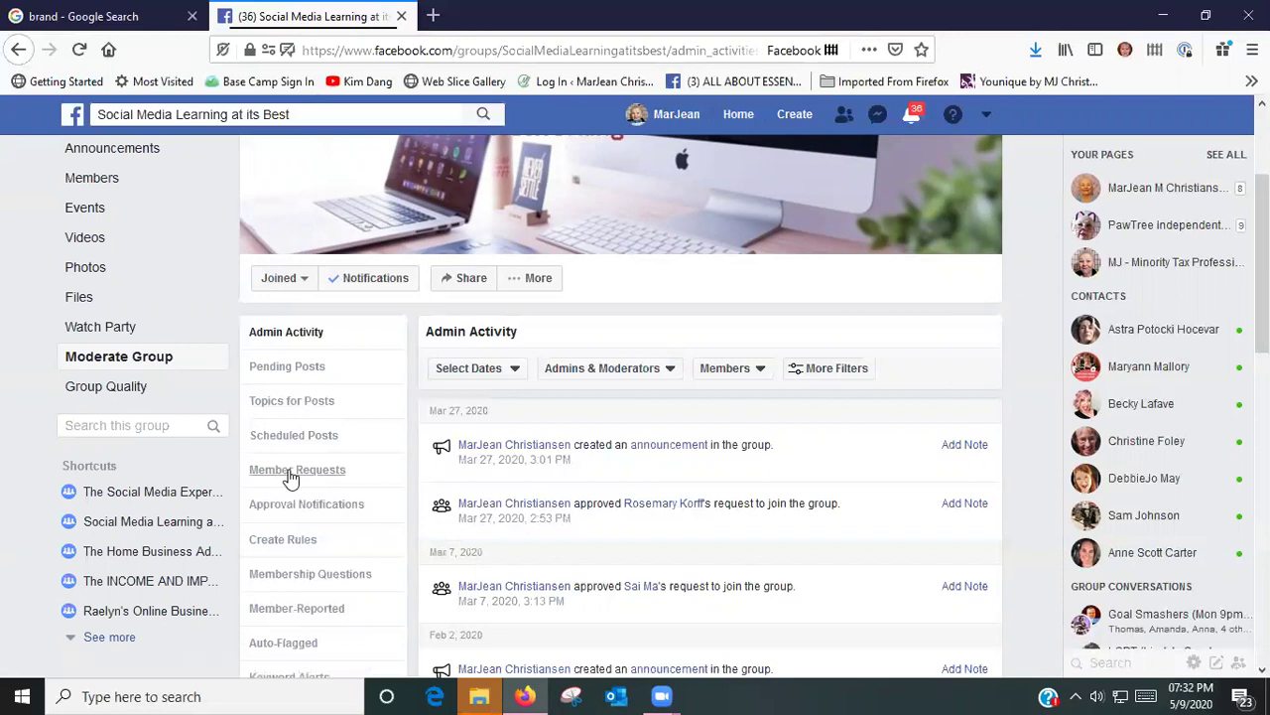
pyautogui.scroll(-2, 307, 480)
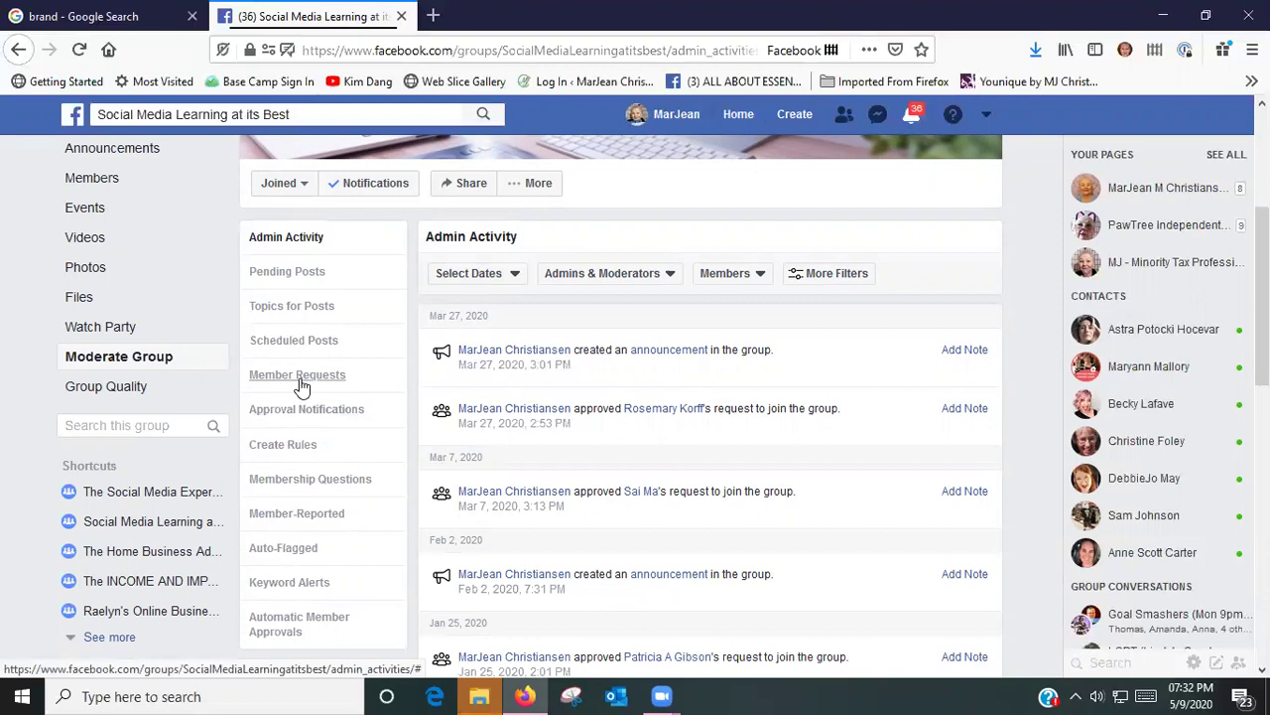
pyautogui.click(286, 448)
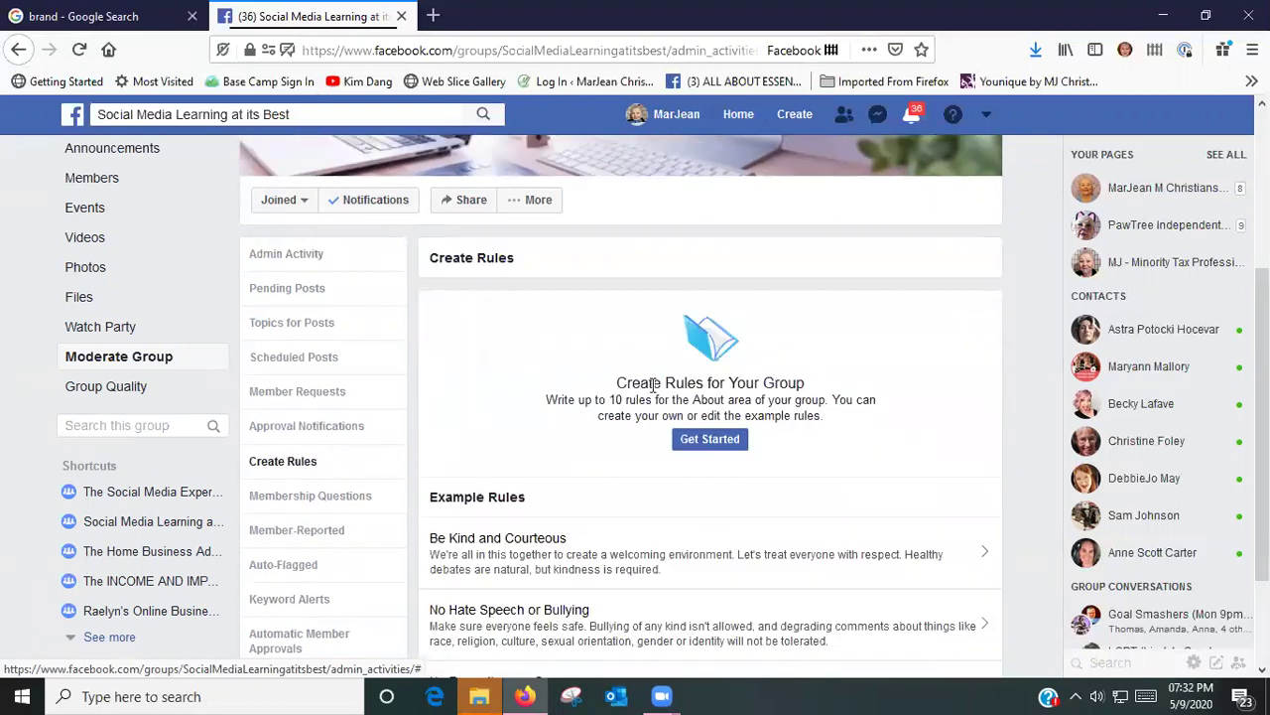
pyautogui.scroll(-3, 620, 551)
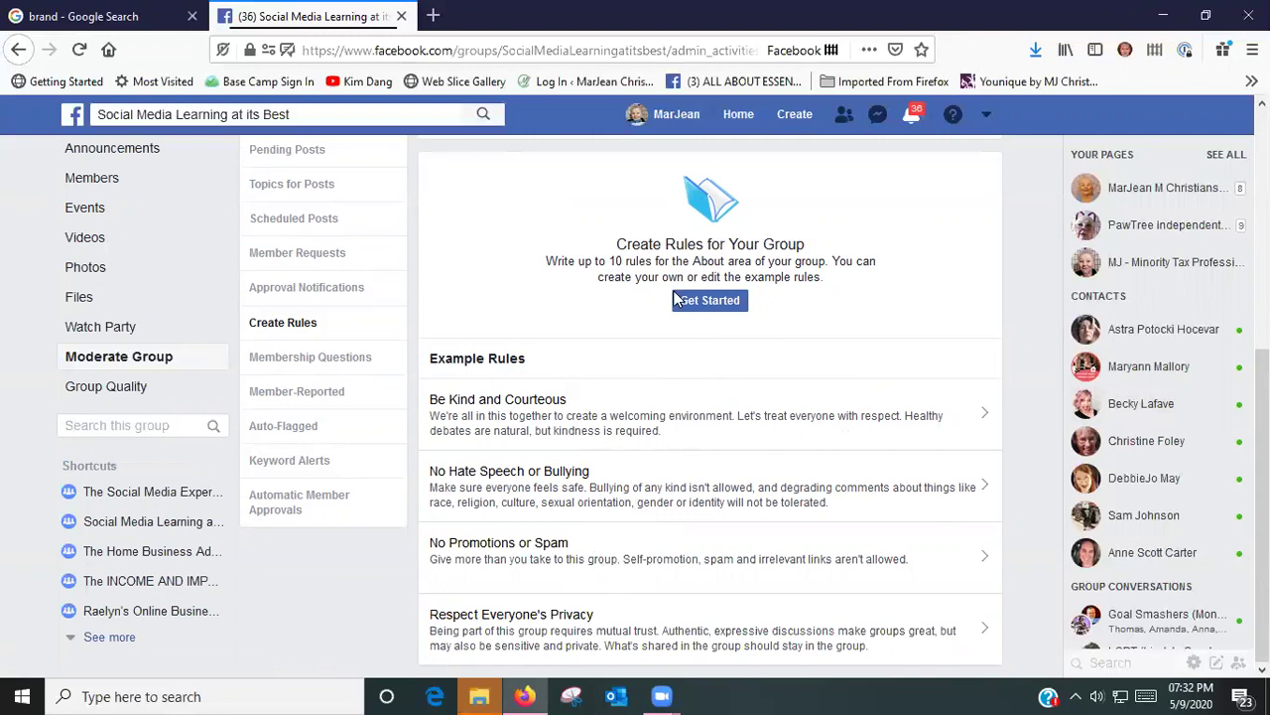
pyautogui.click(718, 311)
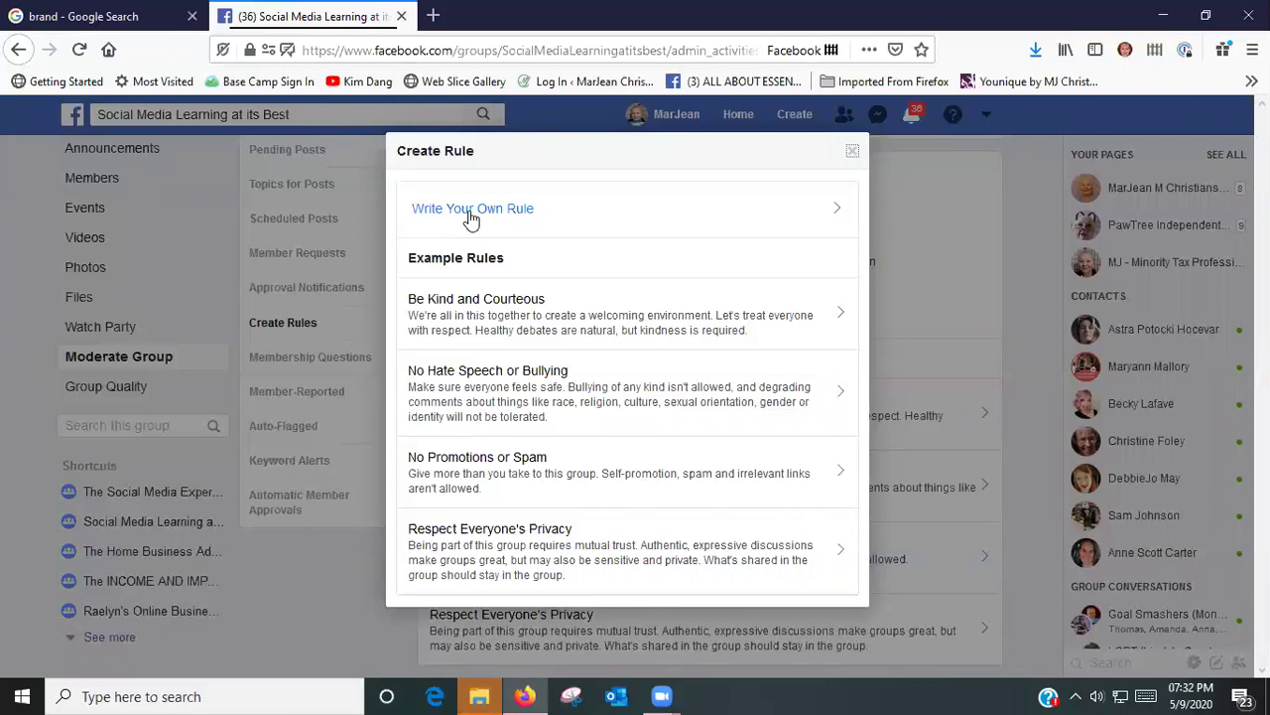
pyautogui.click(473, 213)
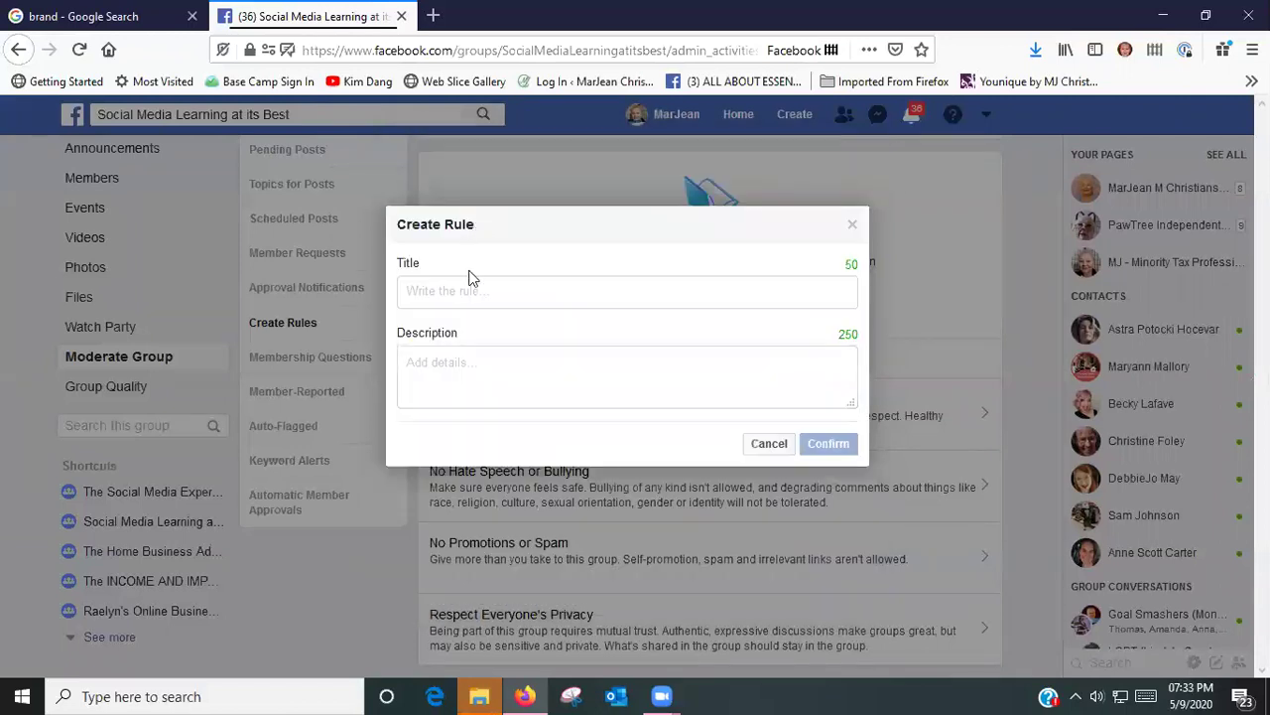
pyautogui.click(462, 289)
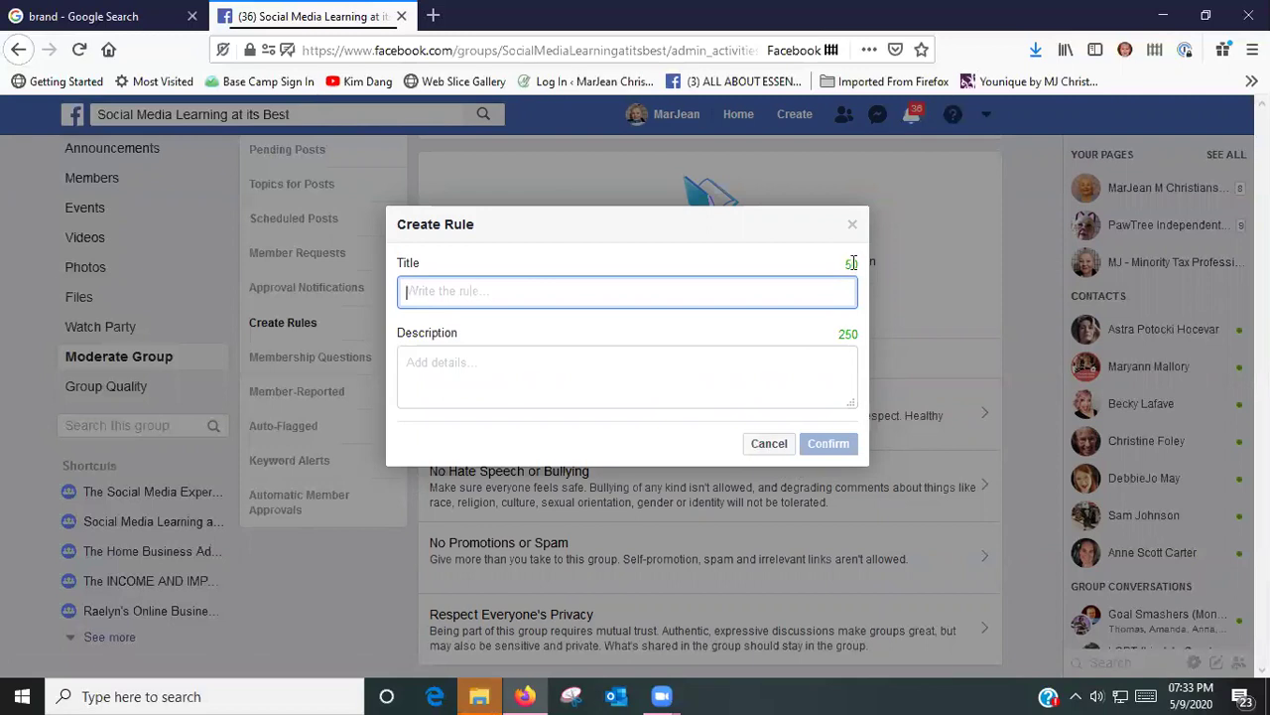
pyautogui.click(767, 445)
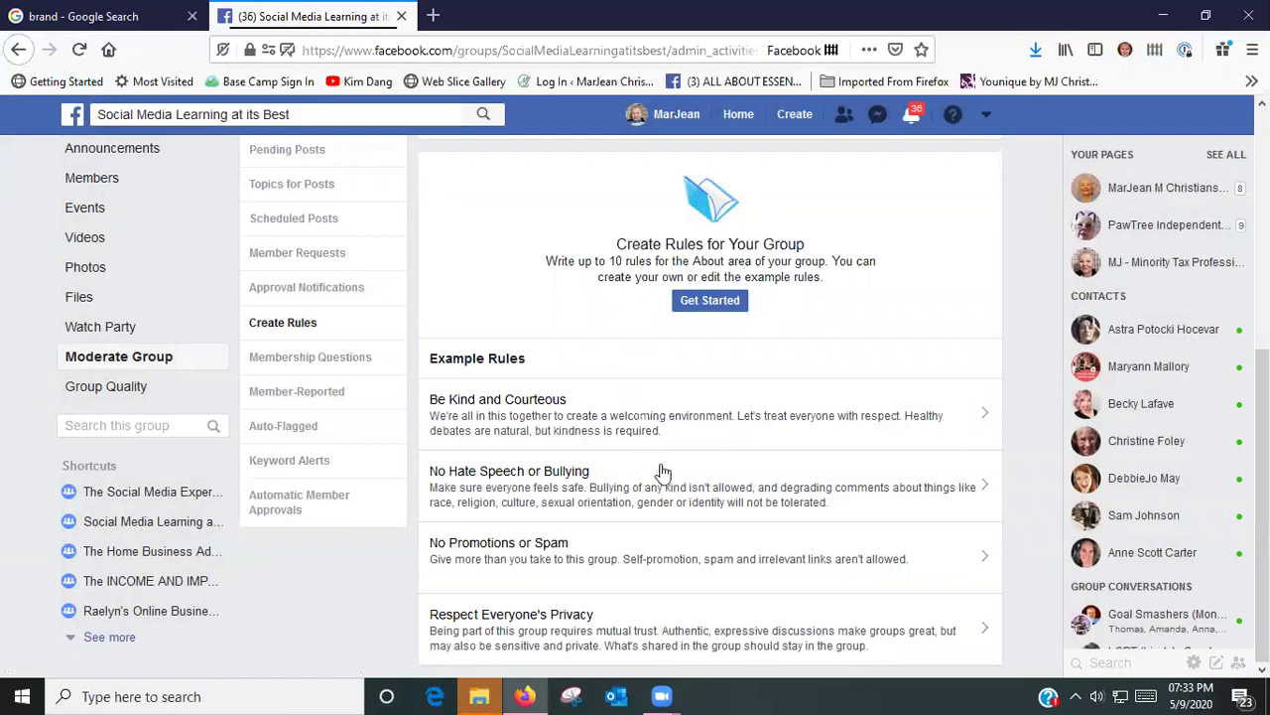
# - Create a rule from the "Be Kind and Courteous" example, adding "No negative comments accepted." to the end of its description
pyautogui.scroll(2, 661, 482)
pyautogui.scroll(3, 666, 487)
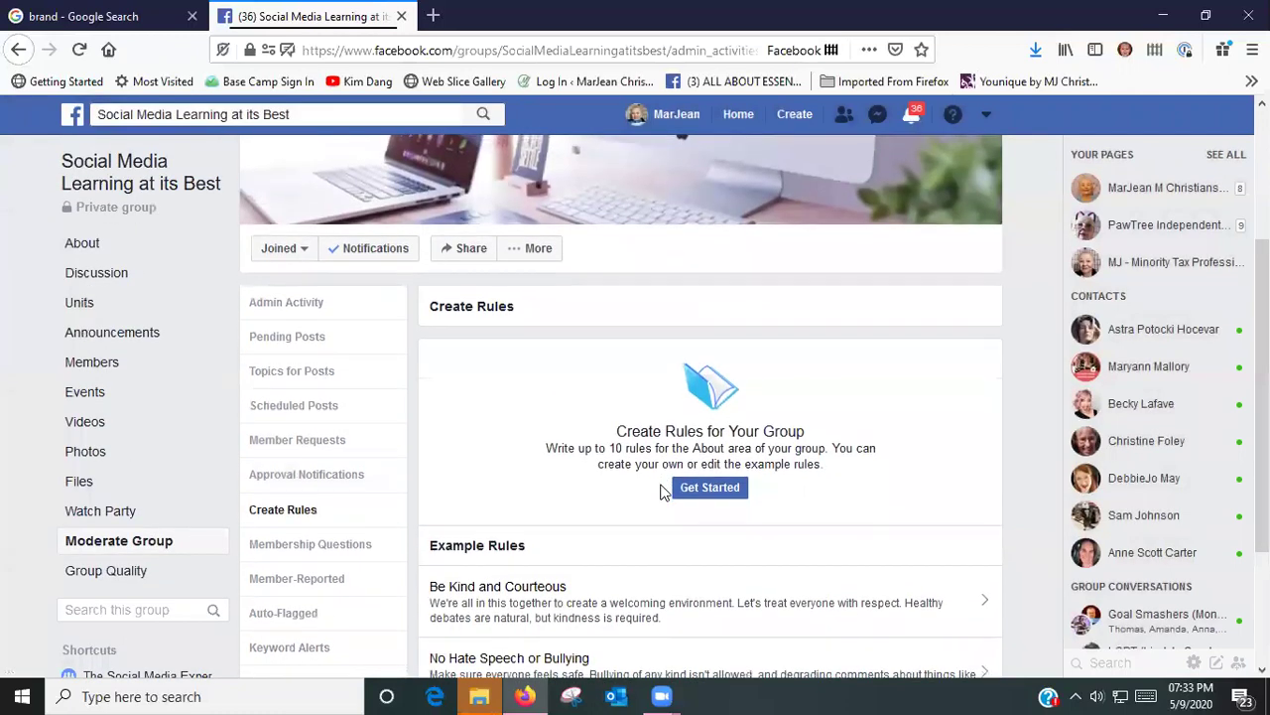
pyautogui.scroll(-3, 675, 466)
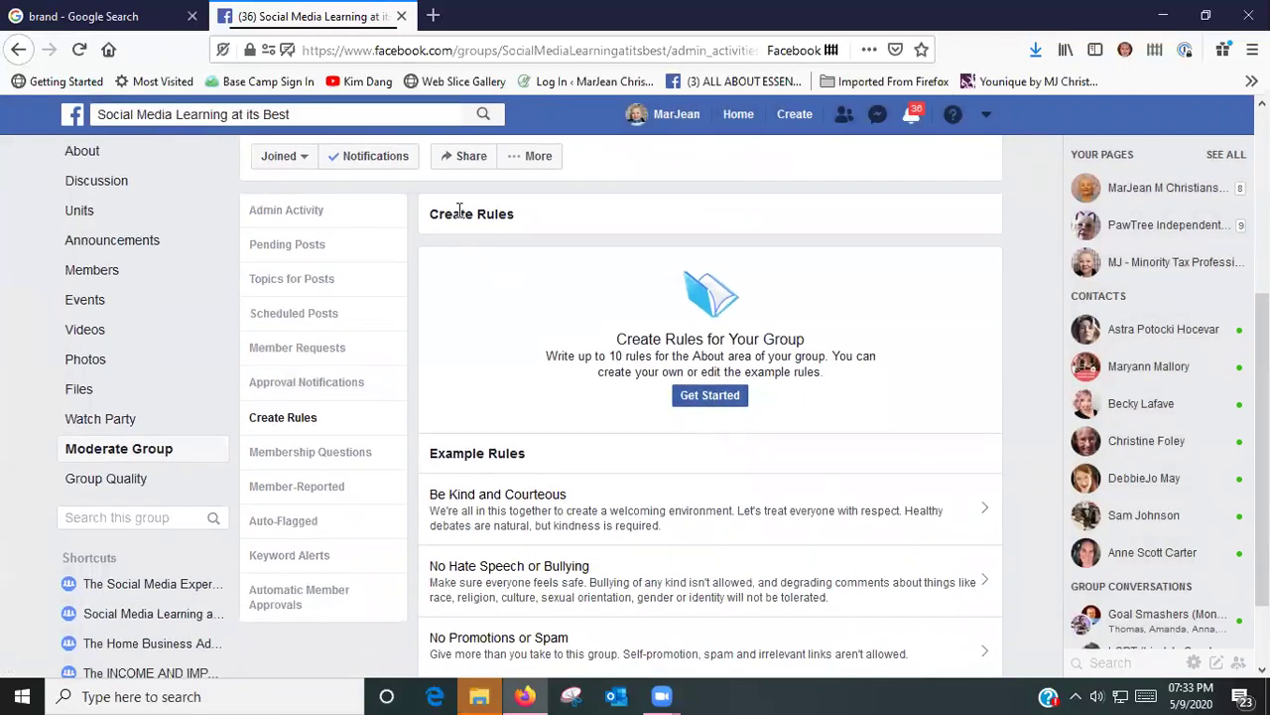
pyautogui.click(701, 402)
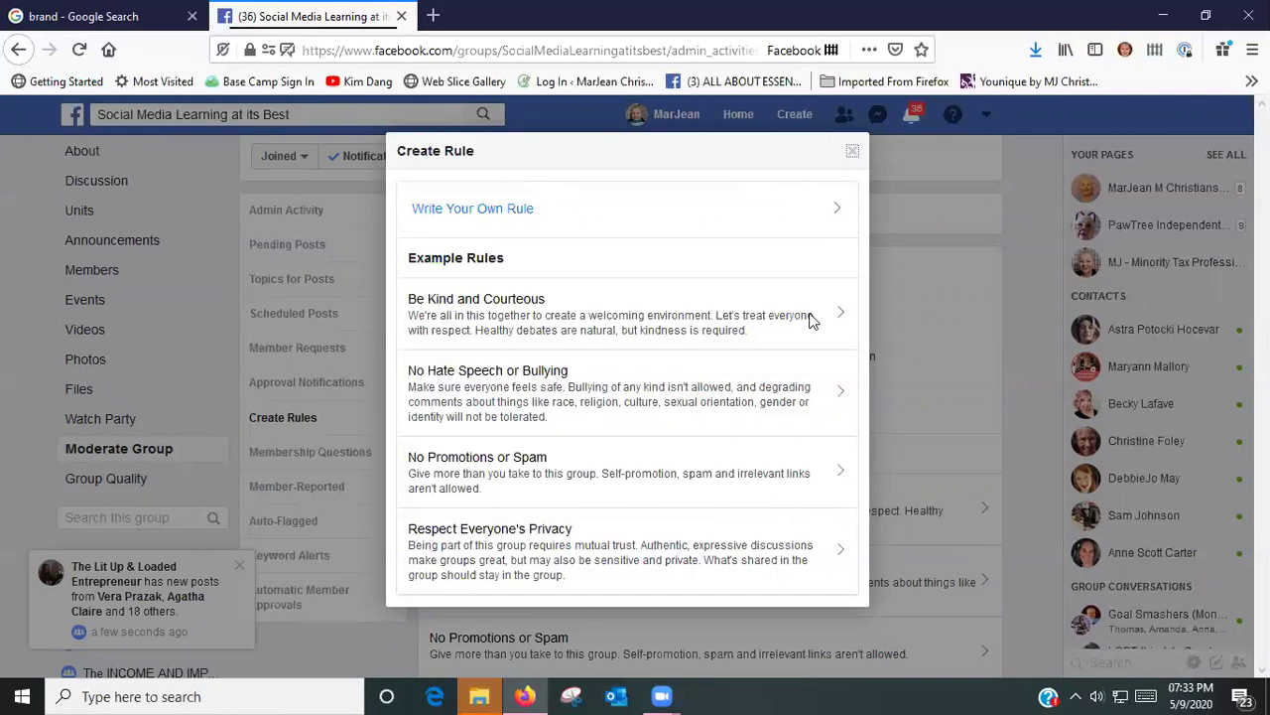
pyautogui.click(600, 324)
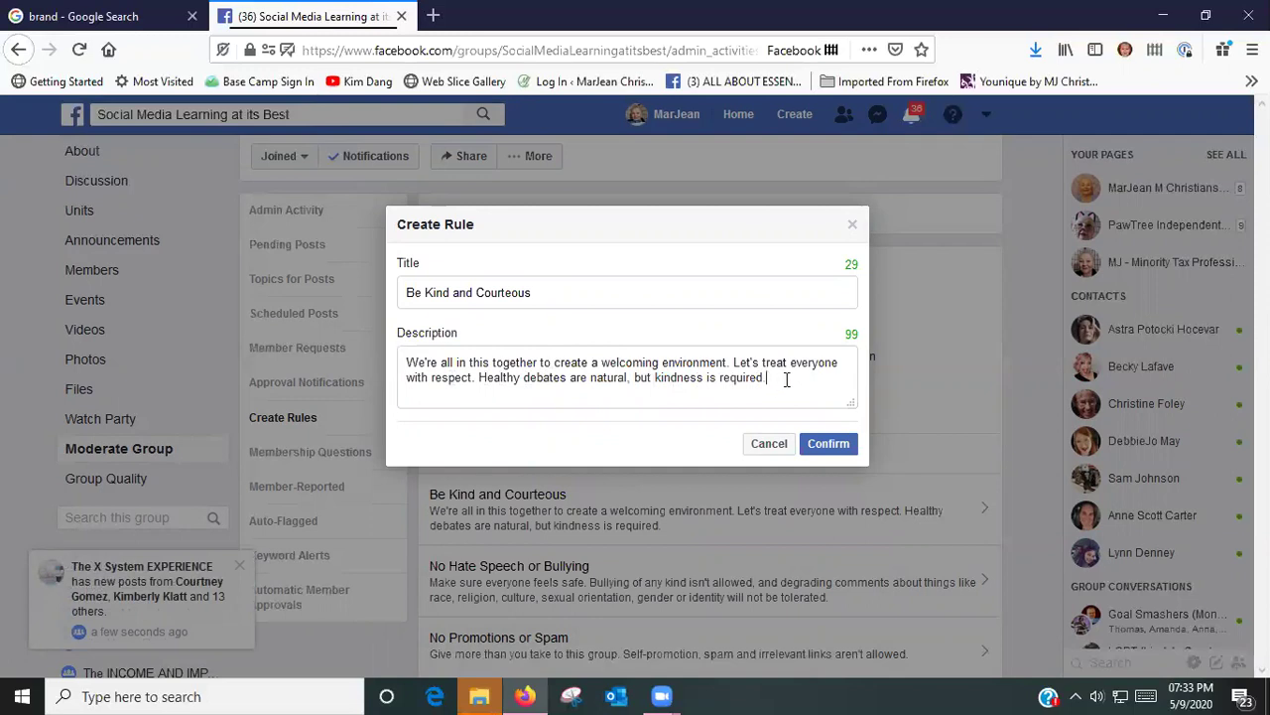
pyautogui.click(778, 390)
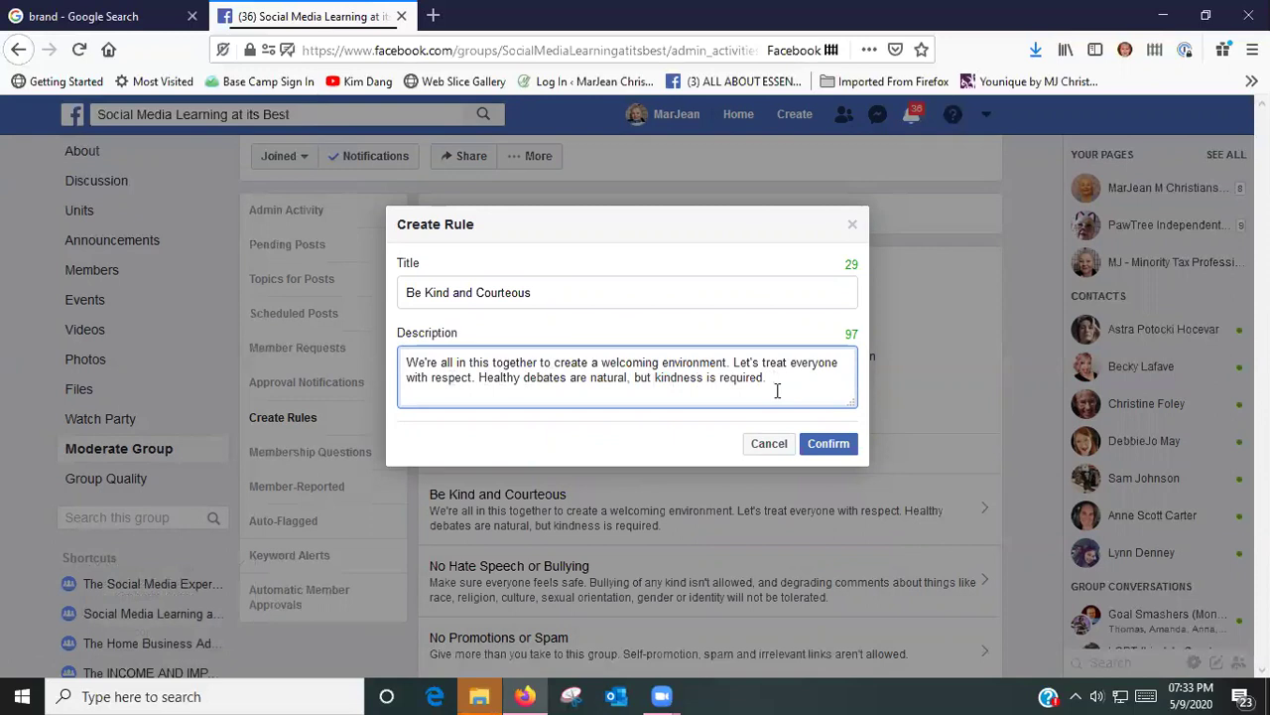
pyautogui.write('No negative comments w')
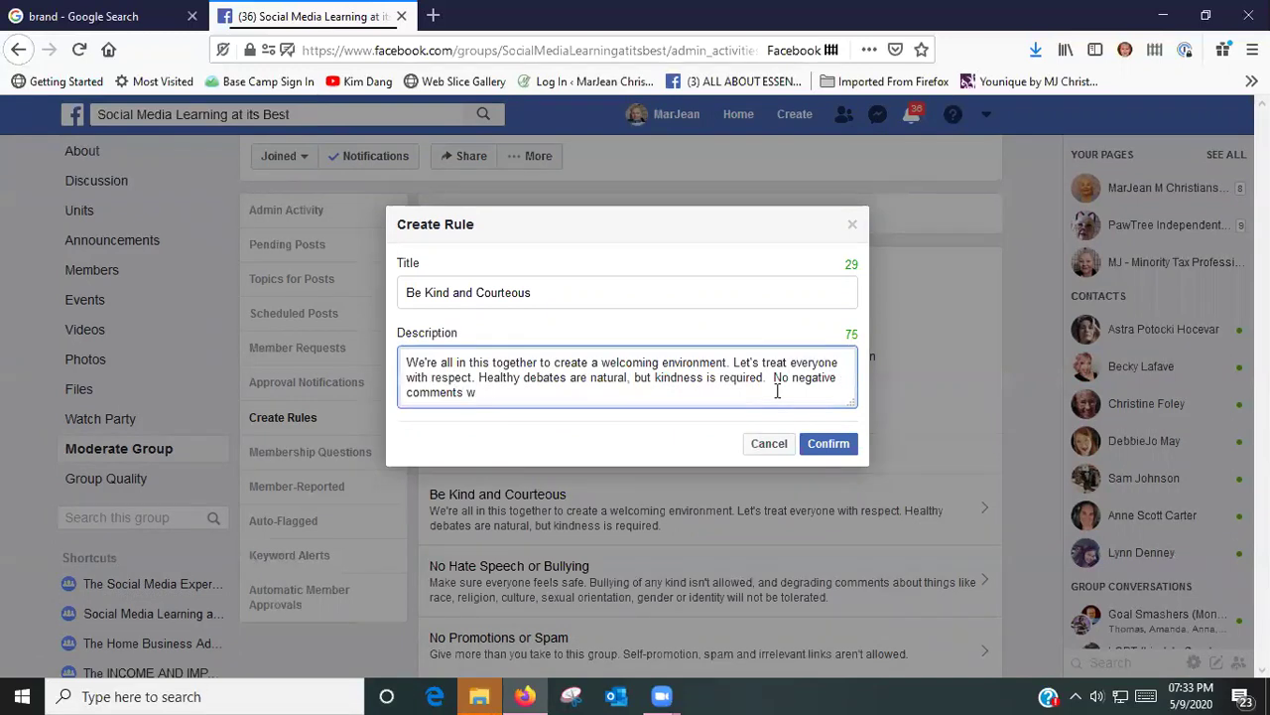
pyautogui.press('BackSpace')
pyautogui.write('acc')
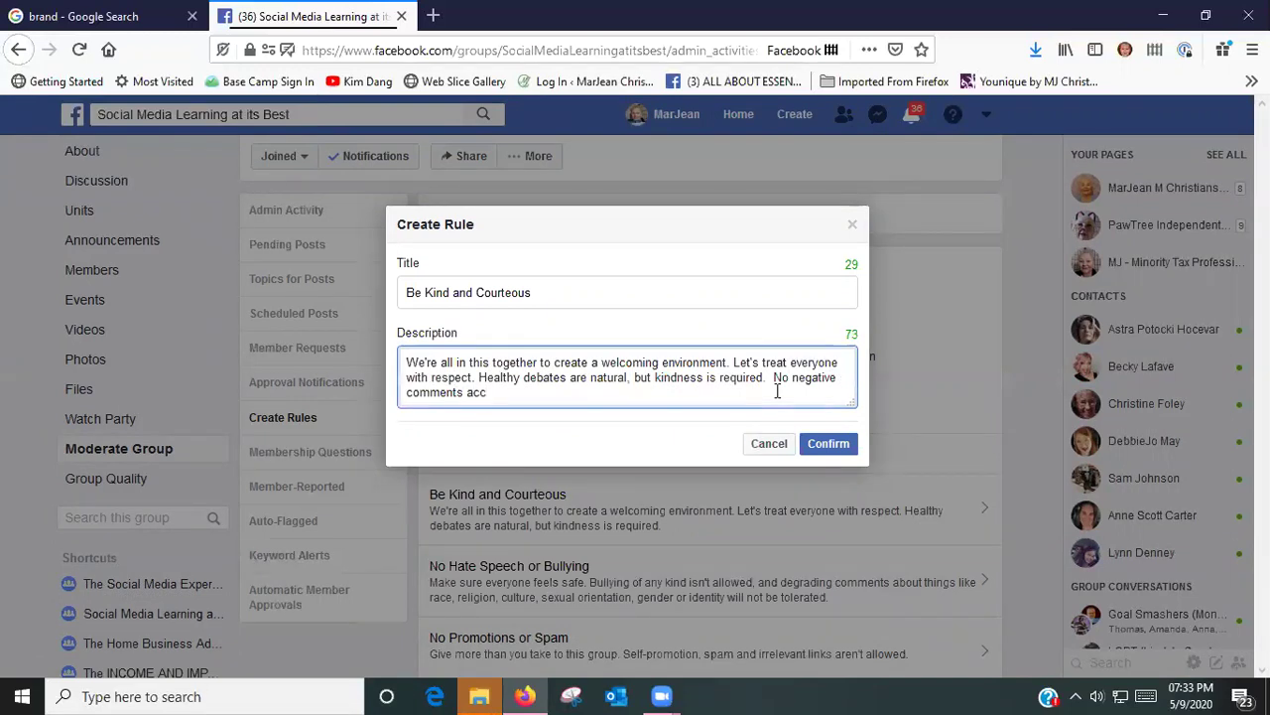
pyautogui.write('et')
pyautogui.press('BackSpace')
pyautogui.write('pted.')
pyautogui.click(826, 446)
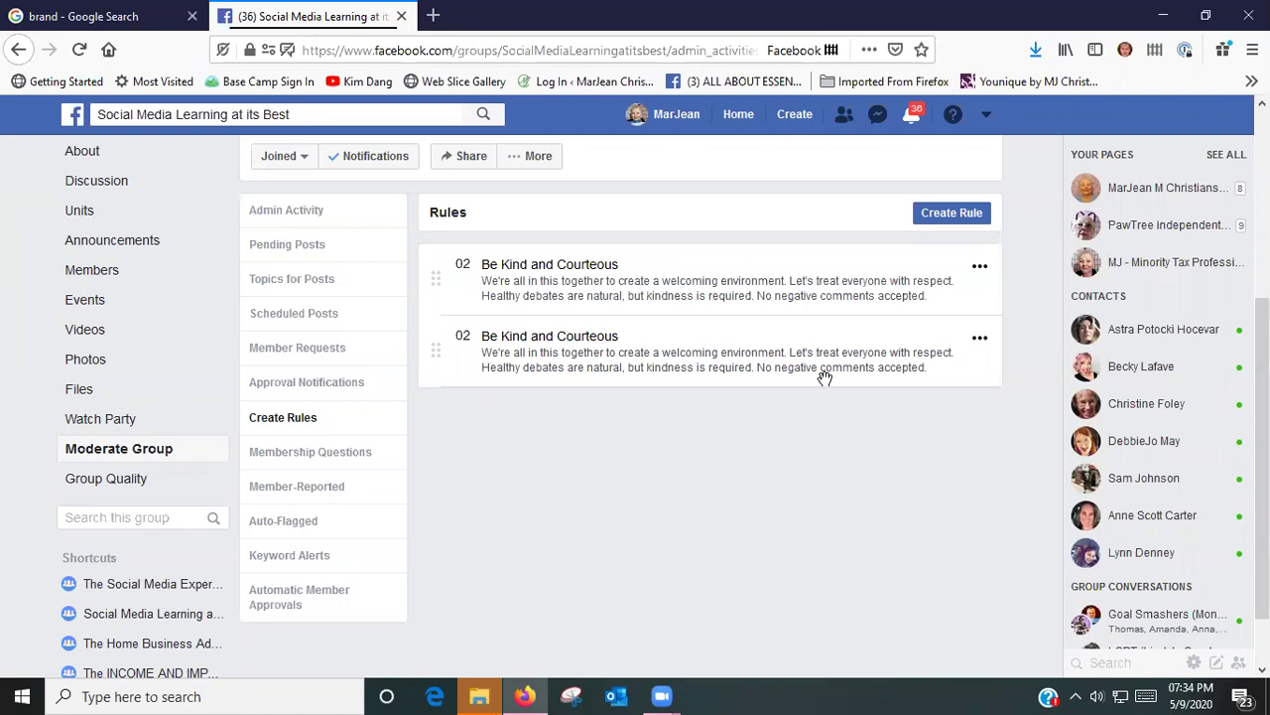
# - Delete the first of the duplicate "Be Kind and Courteous" rules
pyautogui.click(983, 270)
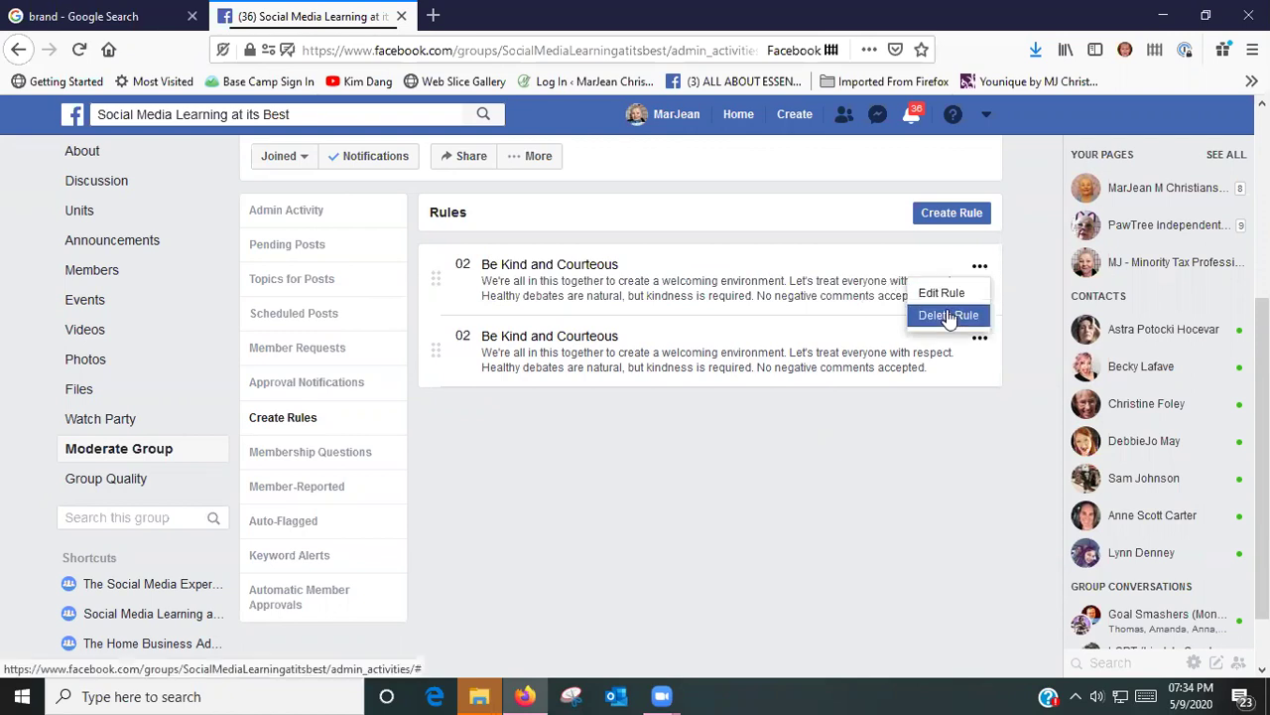
pyautogui.click(769, 297)
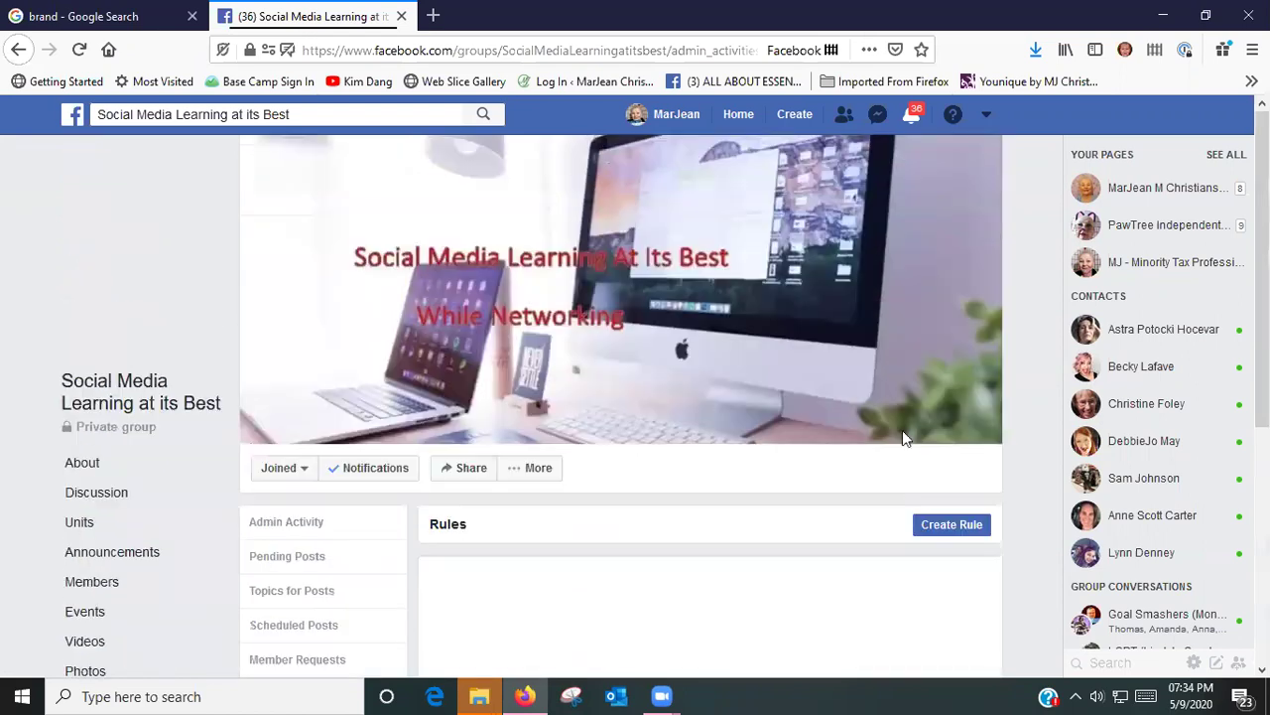
# - Create a group rule from the "Be Kind and Courteous" example with its default description
pyautogui.scroll(-3, 890, 515)
pyautogui.click(950, 240)
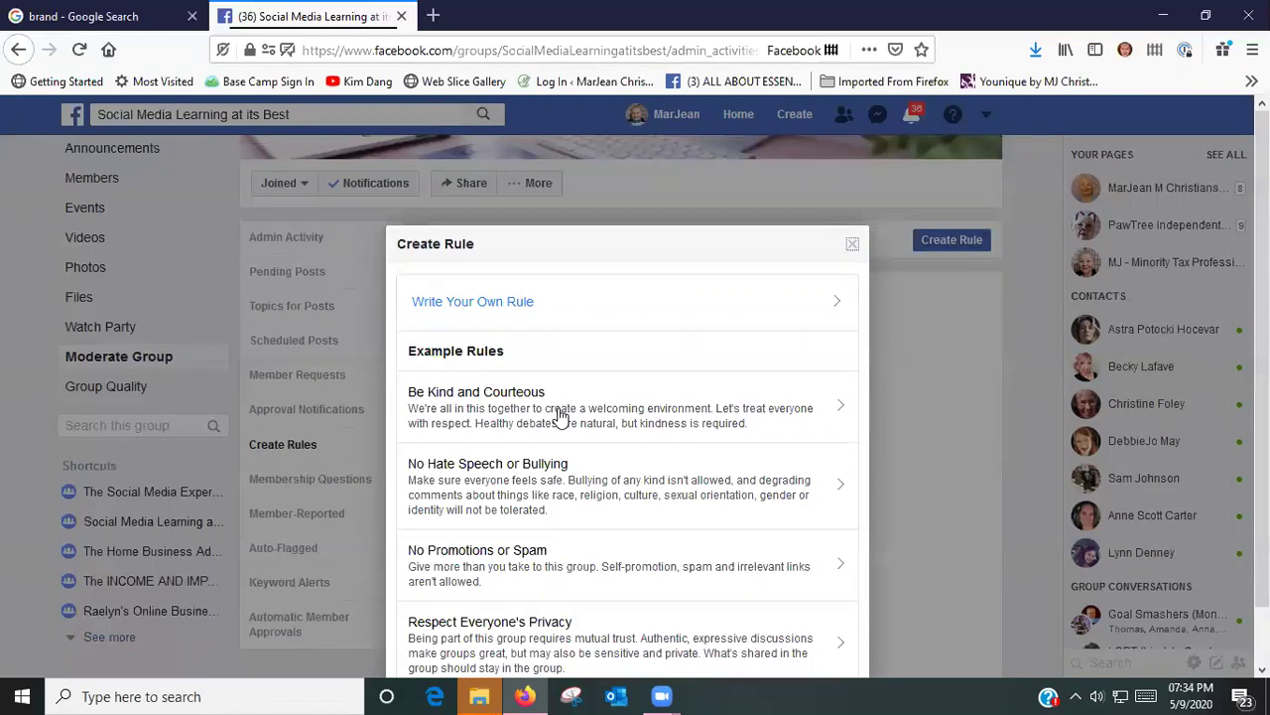
pyautogui.click(561, 417)
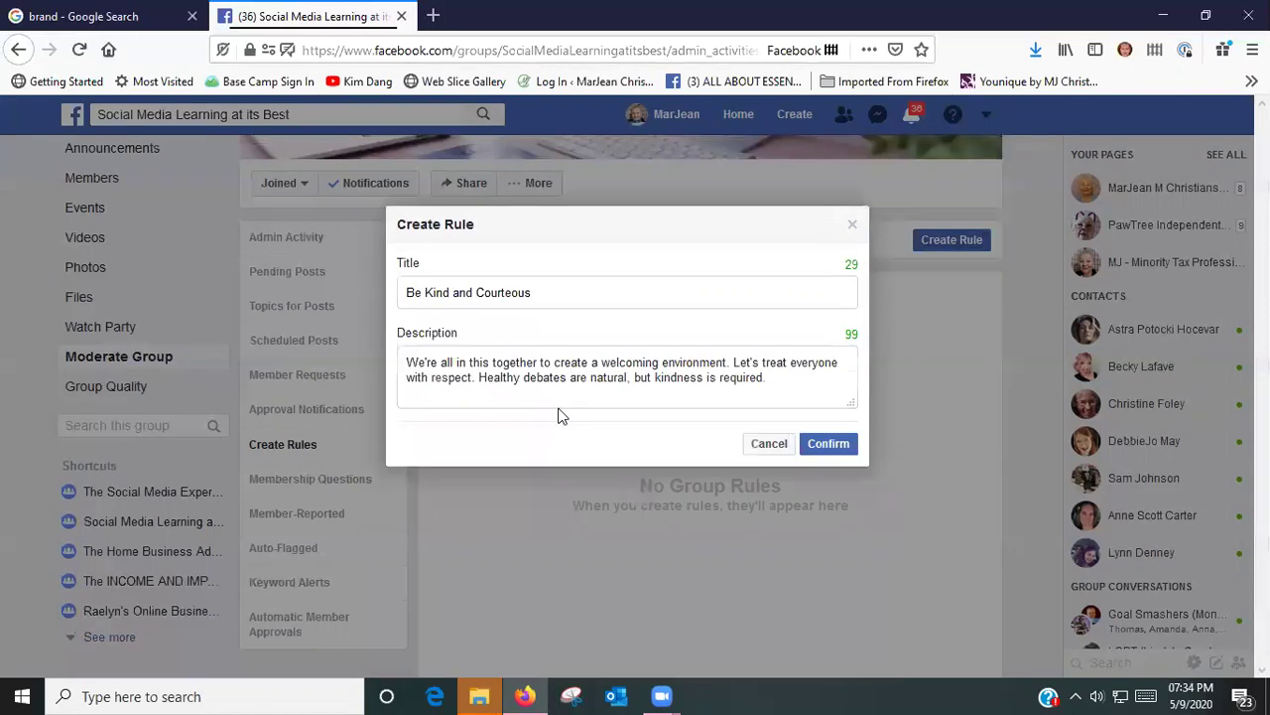
pyautogui.click(827, 447)
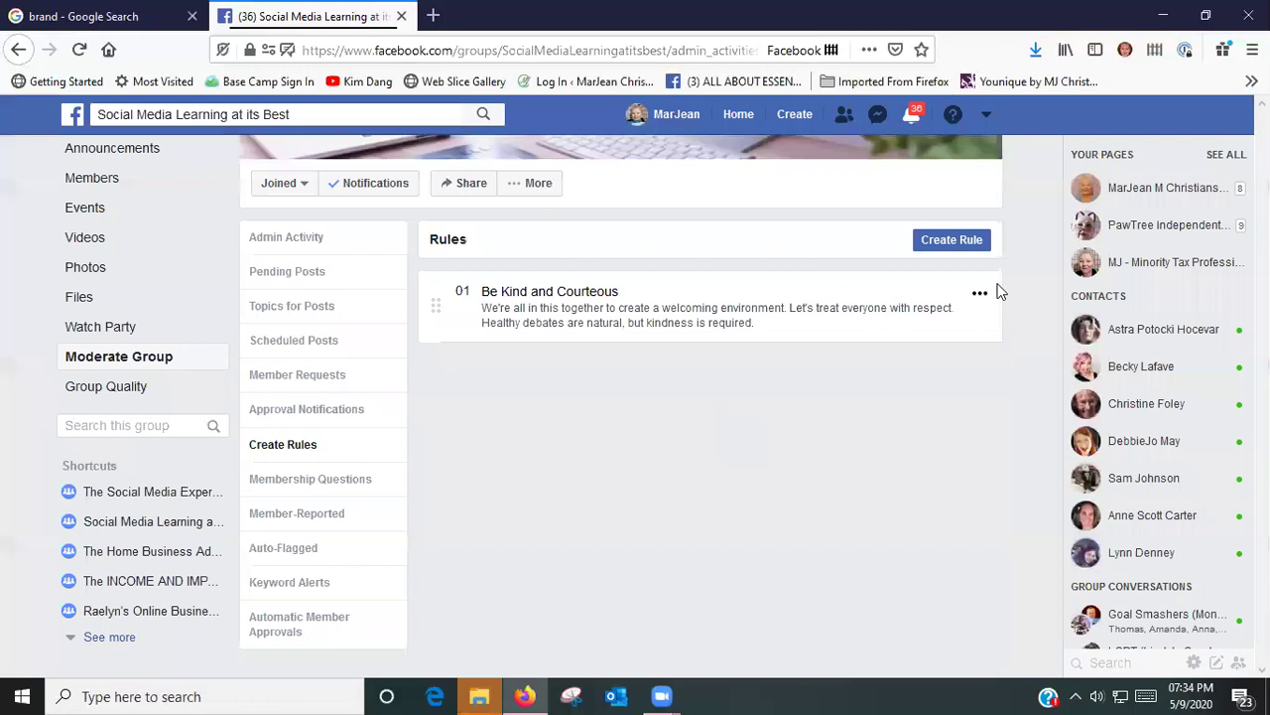
# - Add the example rule "No Hate Speech or Bullying" to the group rules with its default wording
pyautogui.click(952, 256)
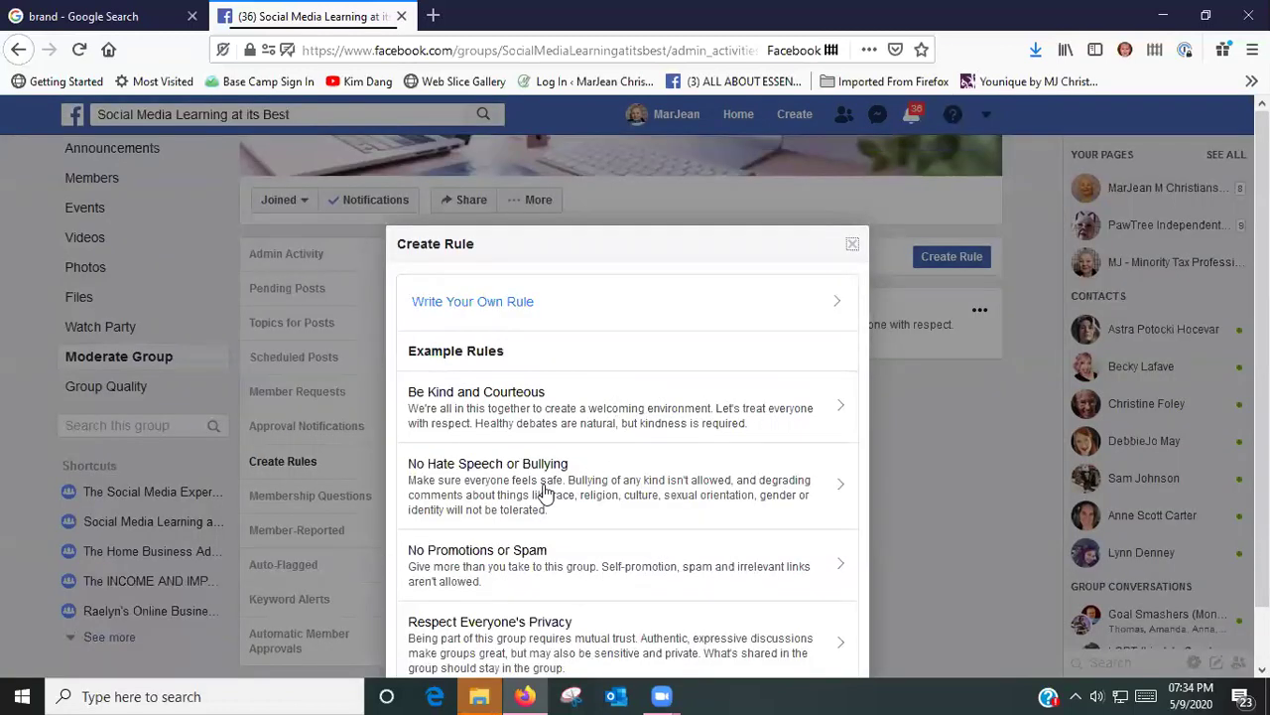
pyautogui.click(543, 489)
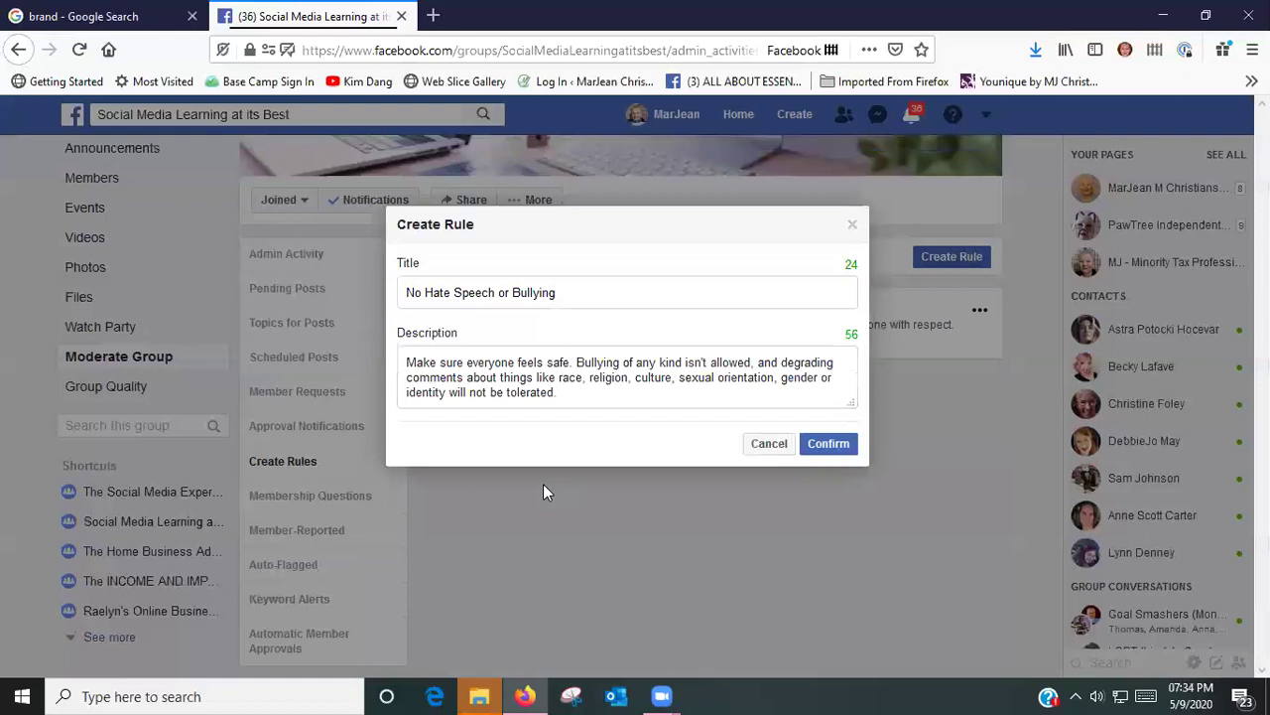
pyautogui.click(829, 446)
# - Add the example rule "No Promotions or Spam" to the group rules with its default wording
pyautogui.click(948, 274)
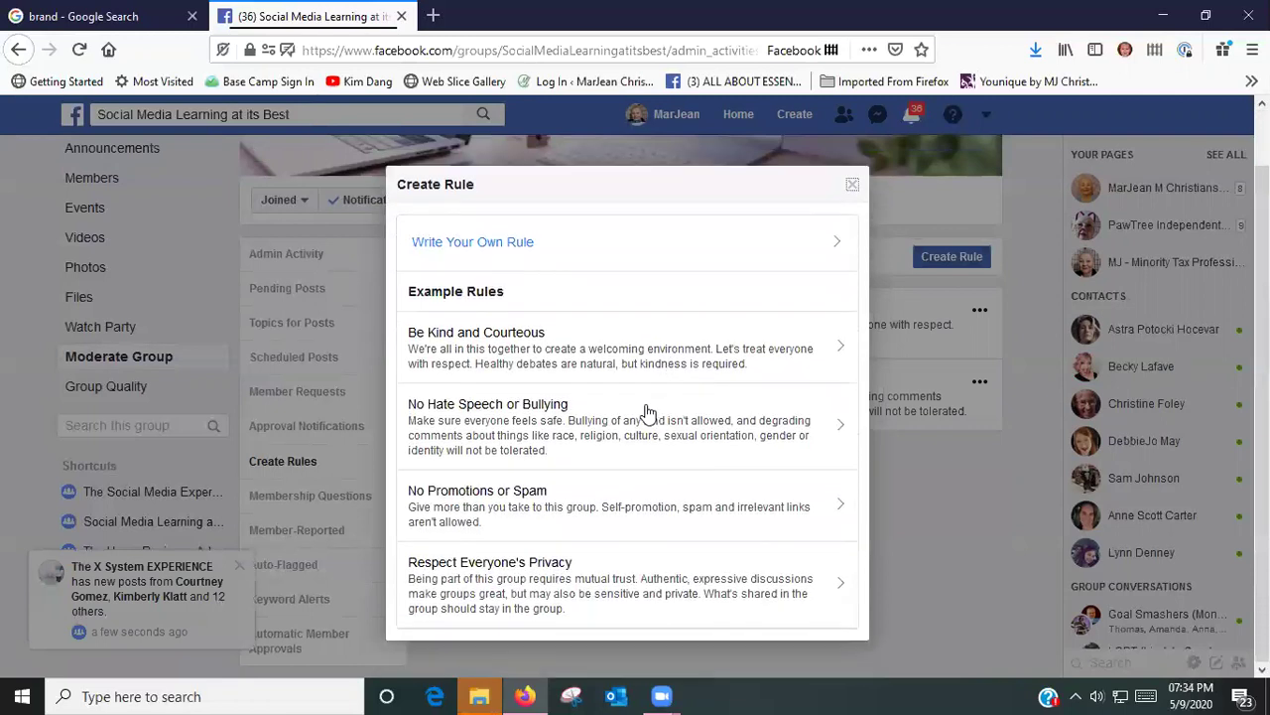
pyautogui.click(510, 502)
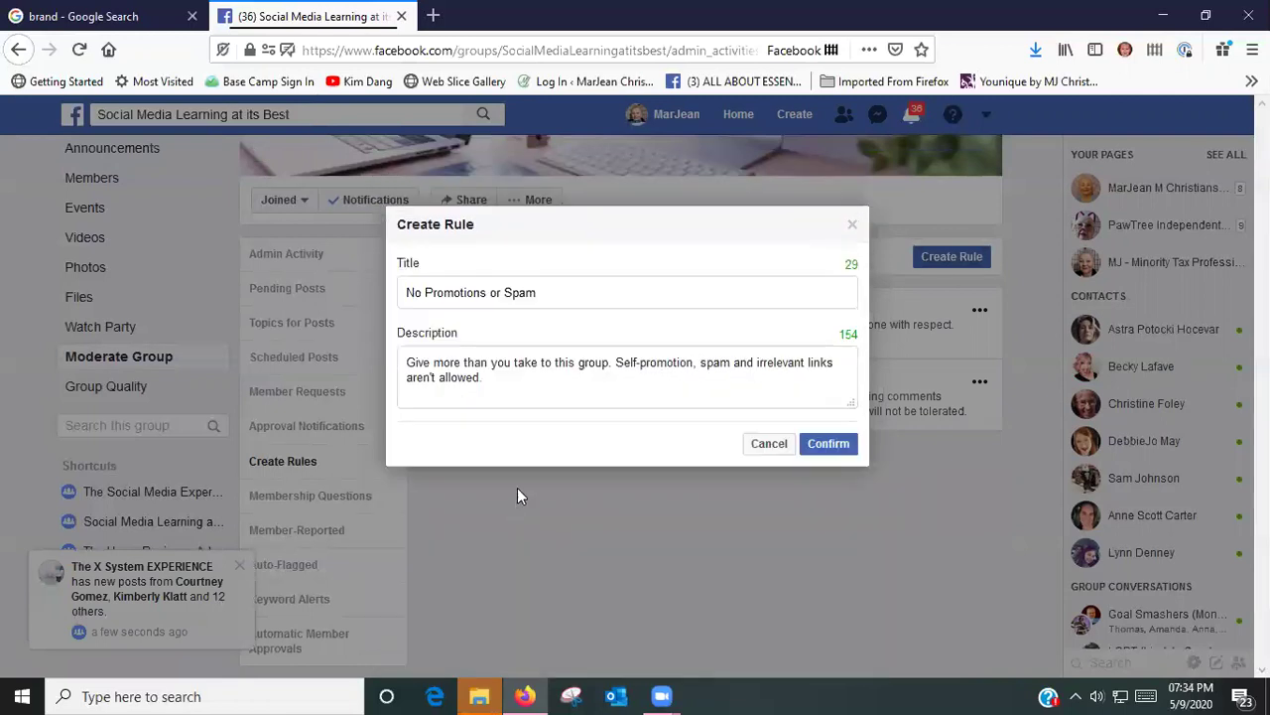
pyautogui.click(834, 447)
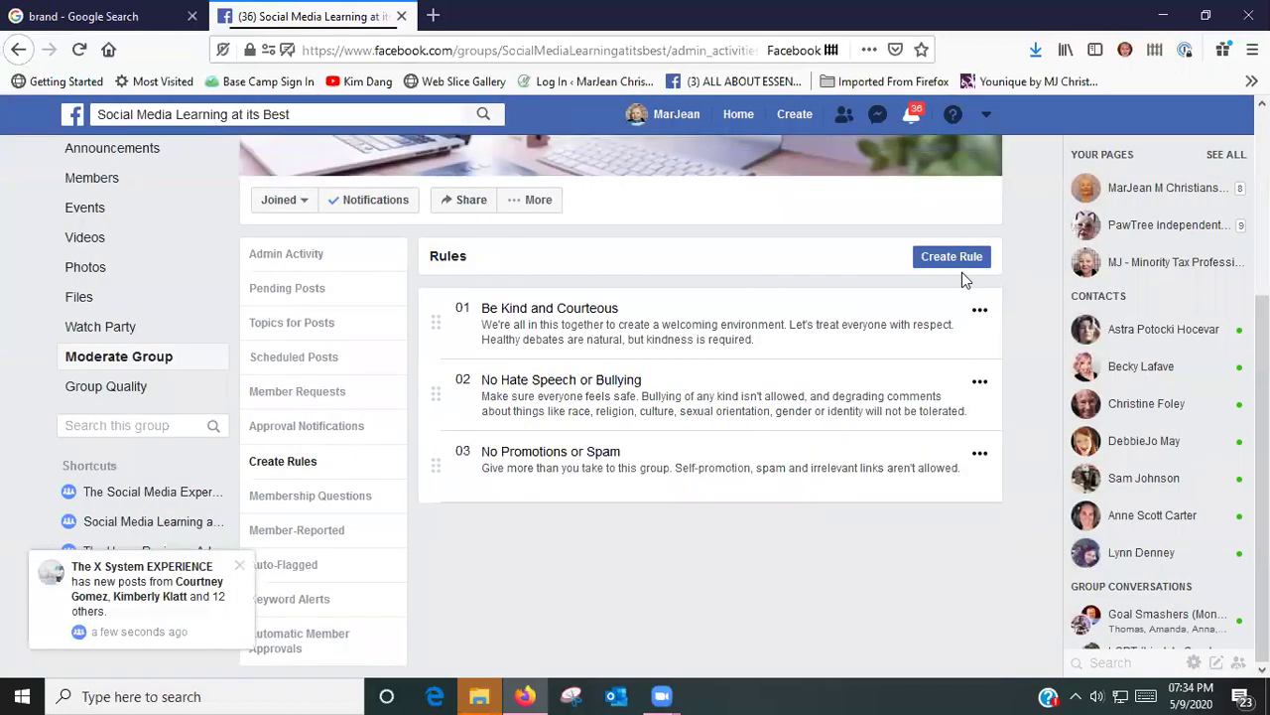
# - Add the example rule "Respect Everyone's Privacy" to the group rules with its default wording
pyautogui.click(961, 260)
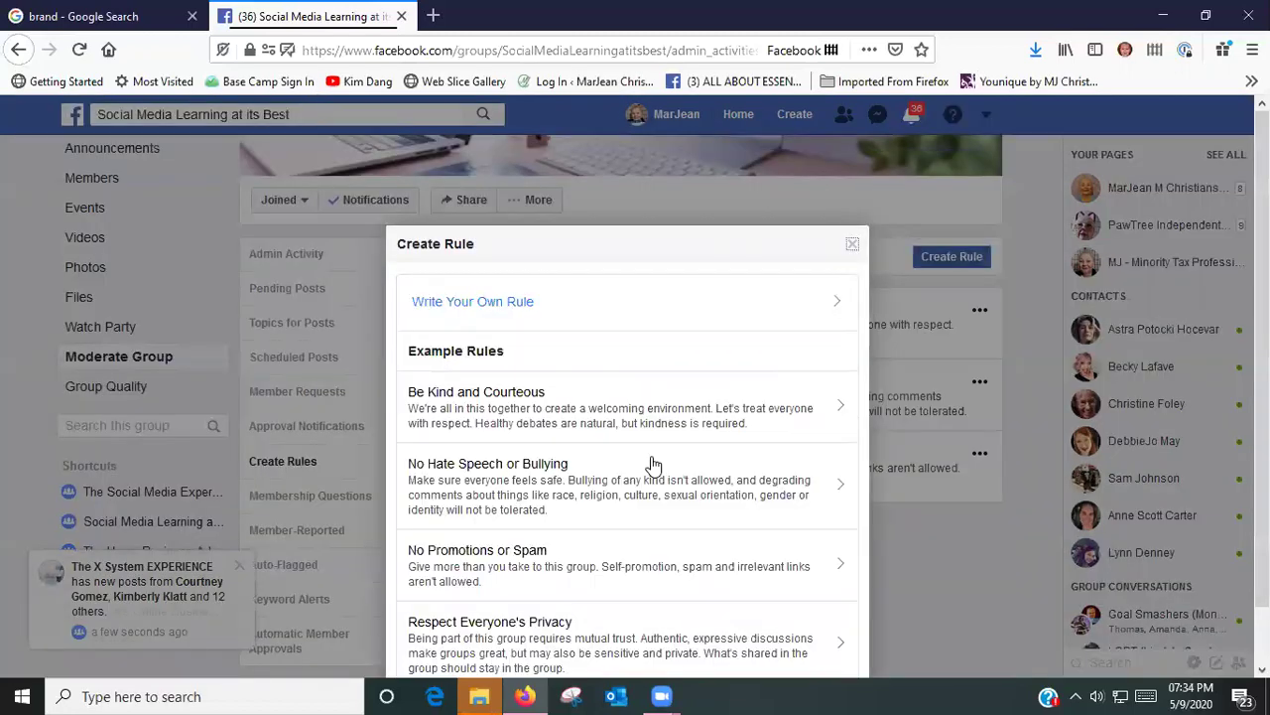
pyautogui.click(524, 580)
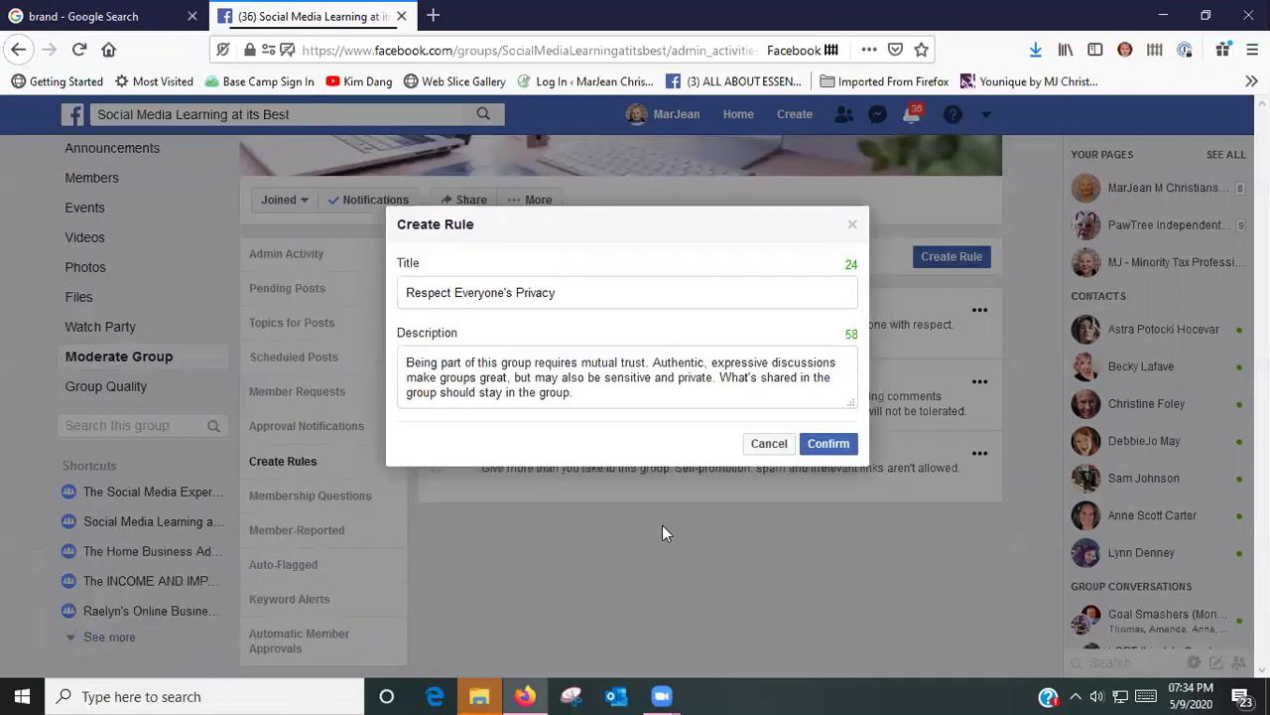
pyautogui.click(849, 446)
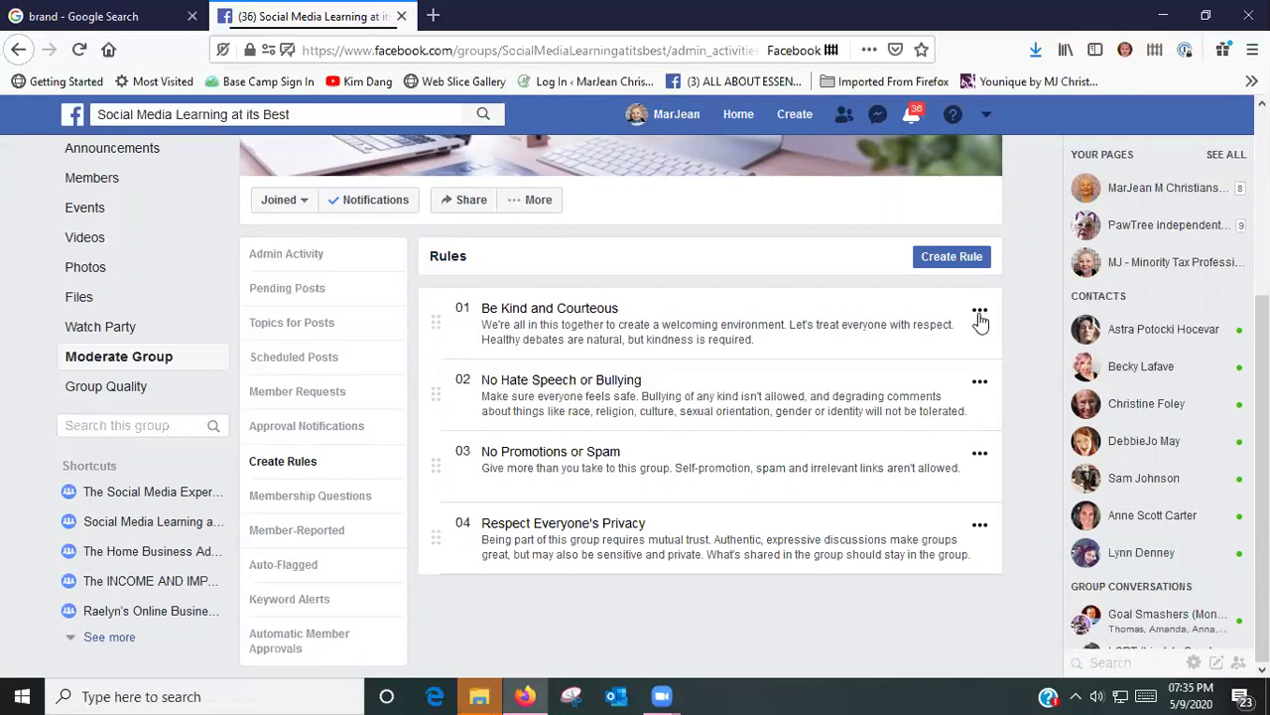
# - Append "Avoid negative comments." to the description of the "Be Kind and Courteous" rule and save it
pyautogui.click(978, 313)
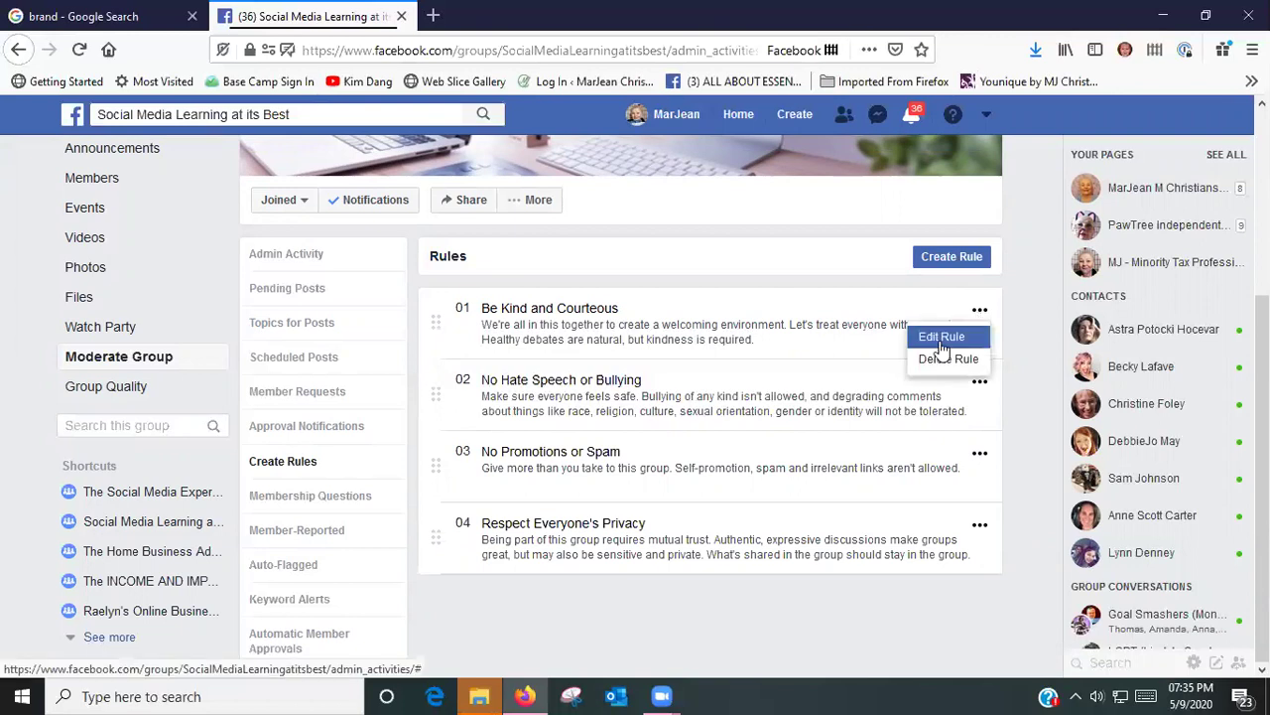
pyautogui.click(938, 341)
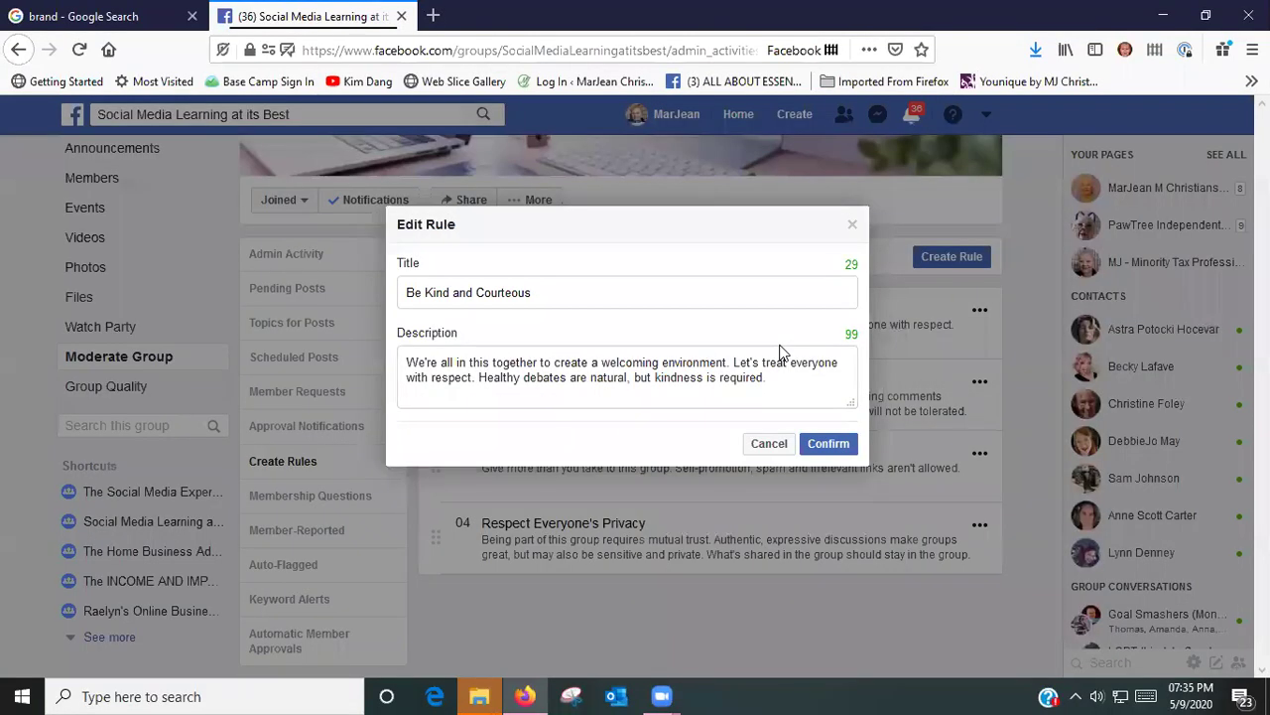
pyautogui.click(786, 389)
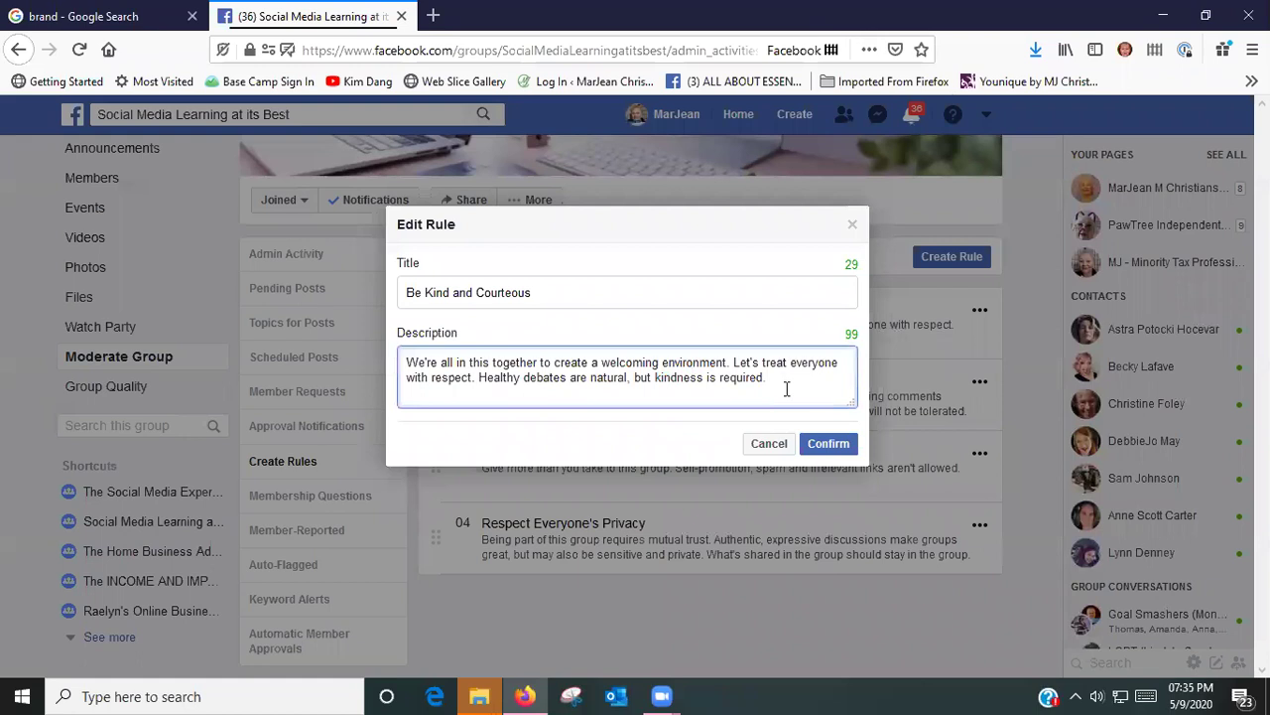
pyautogui.write('required. Avoid negative comments.')
pyautogui.click(836, 446)
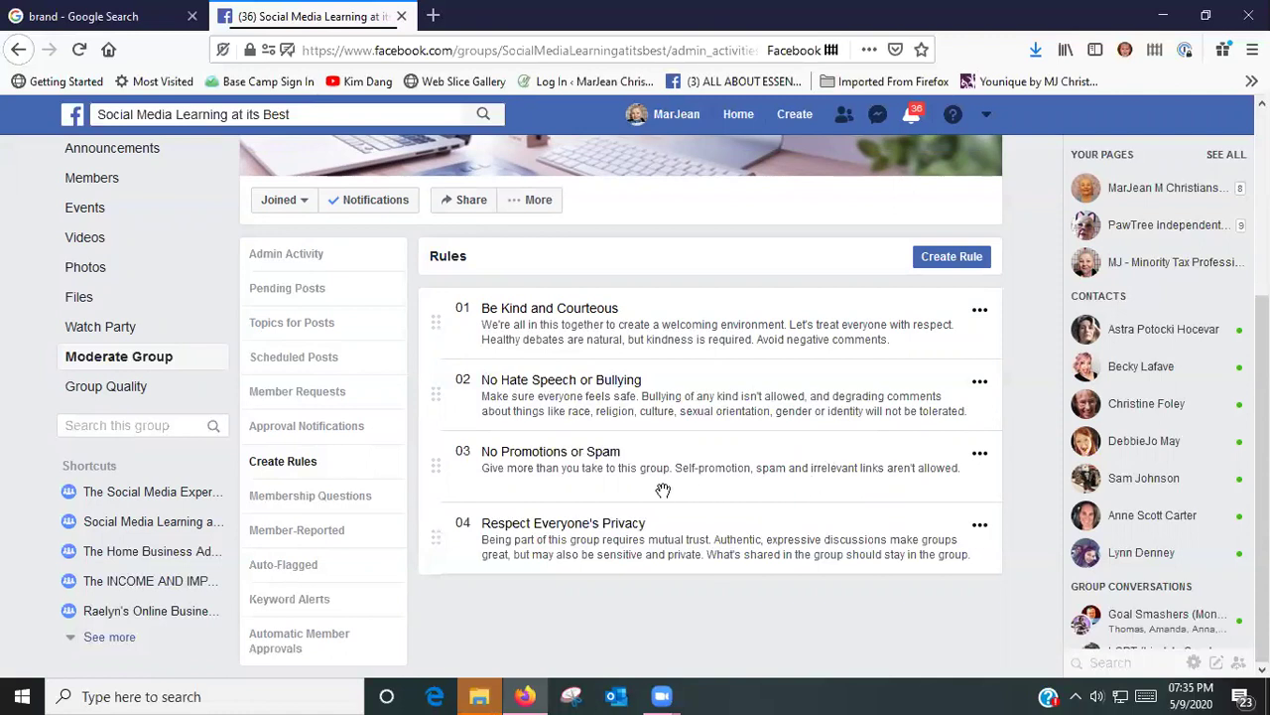
# - Append "Promotions allowed only on designated days and under that post." to the "No Promotions or Spam" rule's description and save it
pyautogui.click(980, 456)
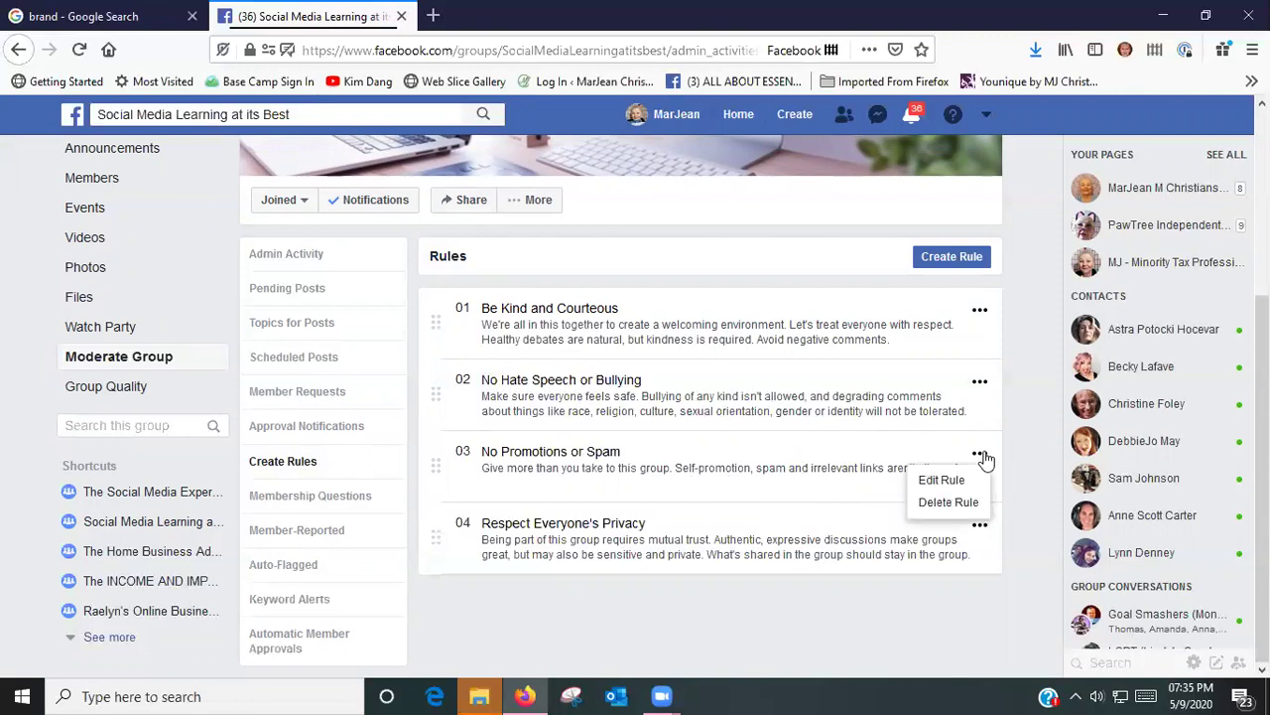
pyautogui.click(948, 481)
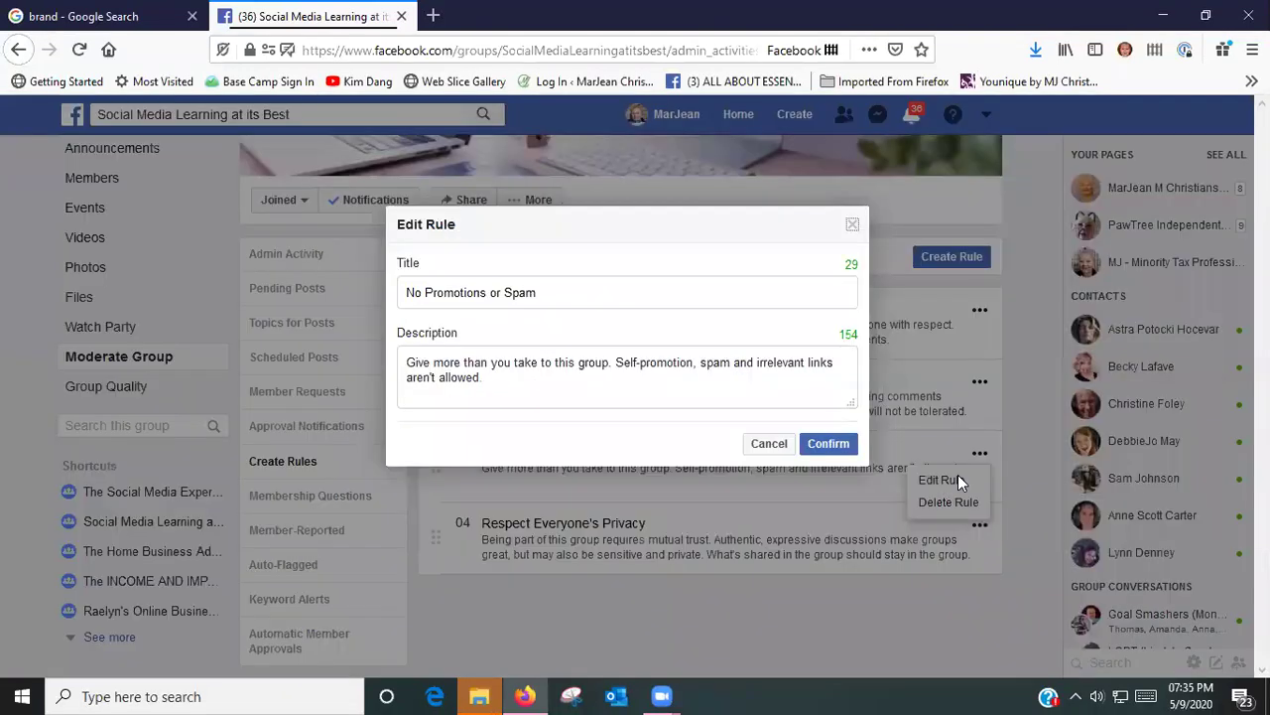
pyautogui.click(547, 375)
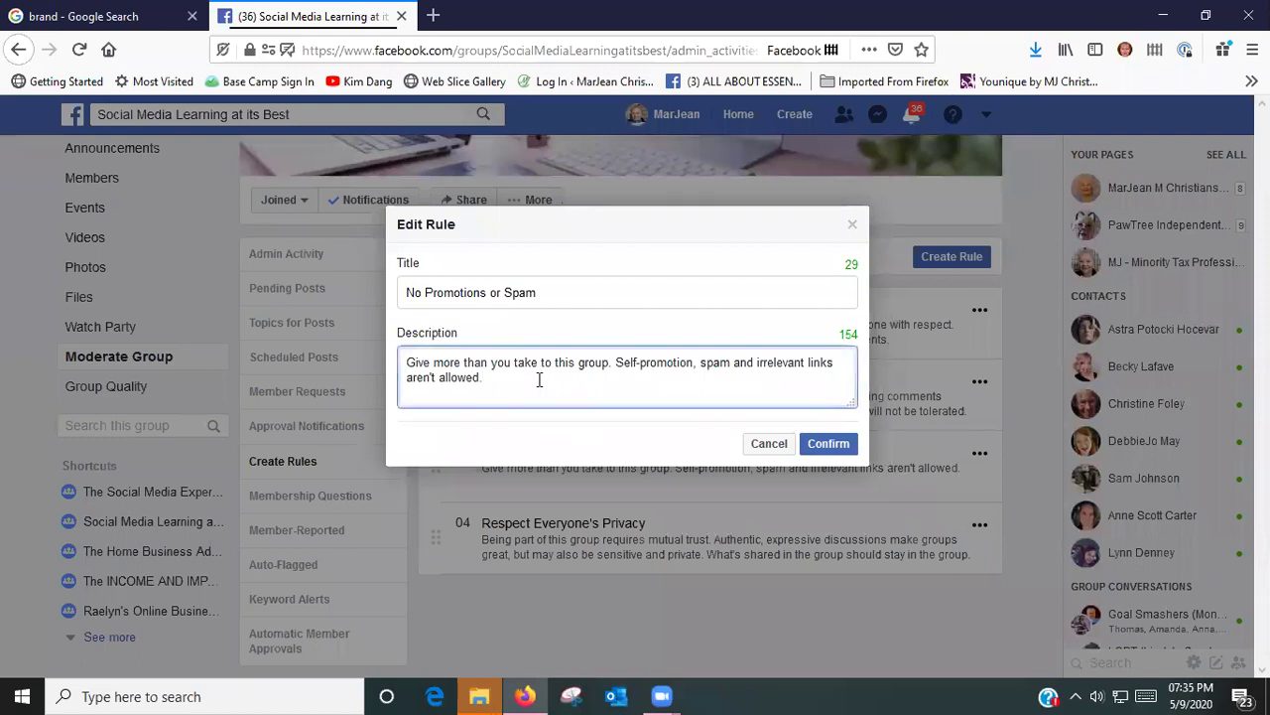
pyautogui.write('Promo')
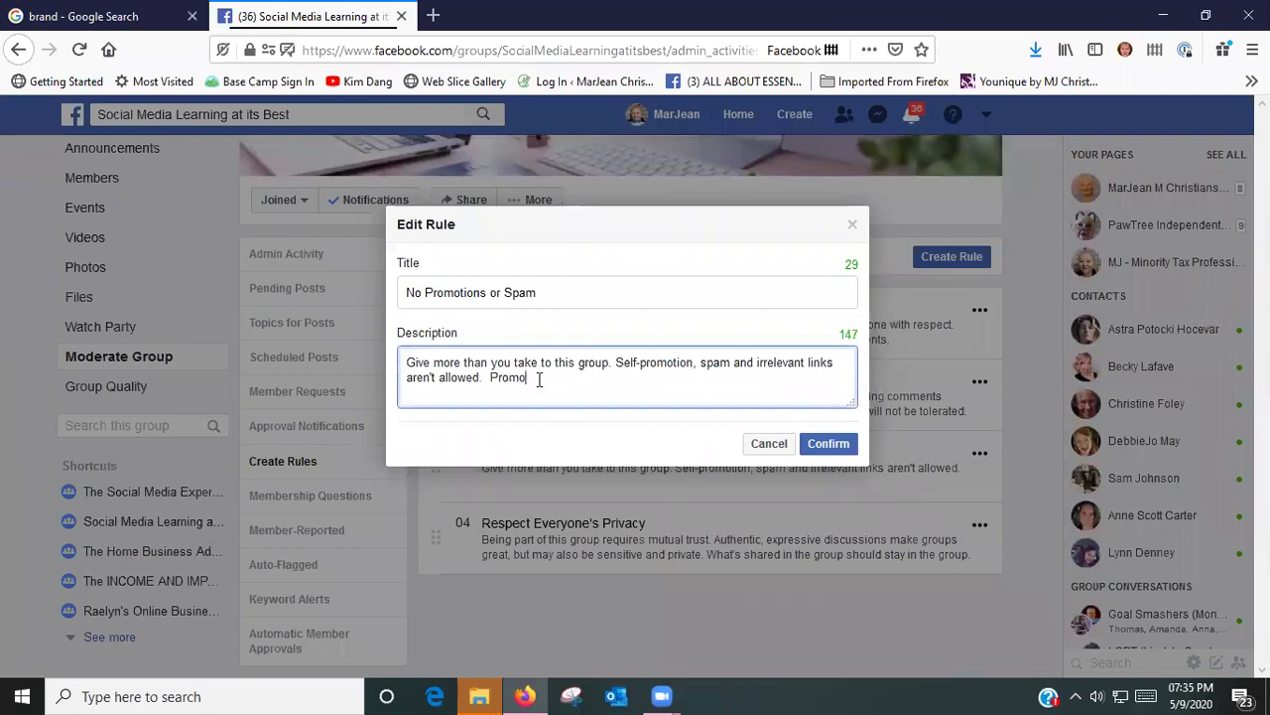
pyautogui.write('tions allowed only on designated D')
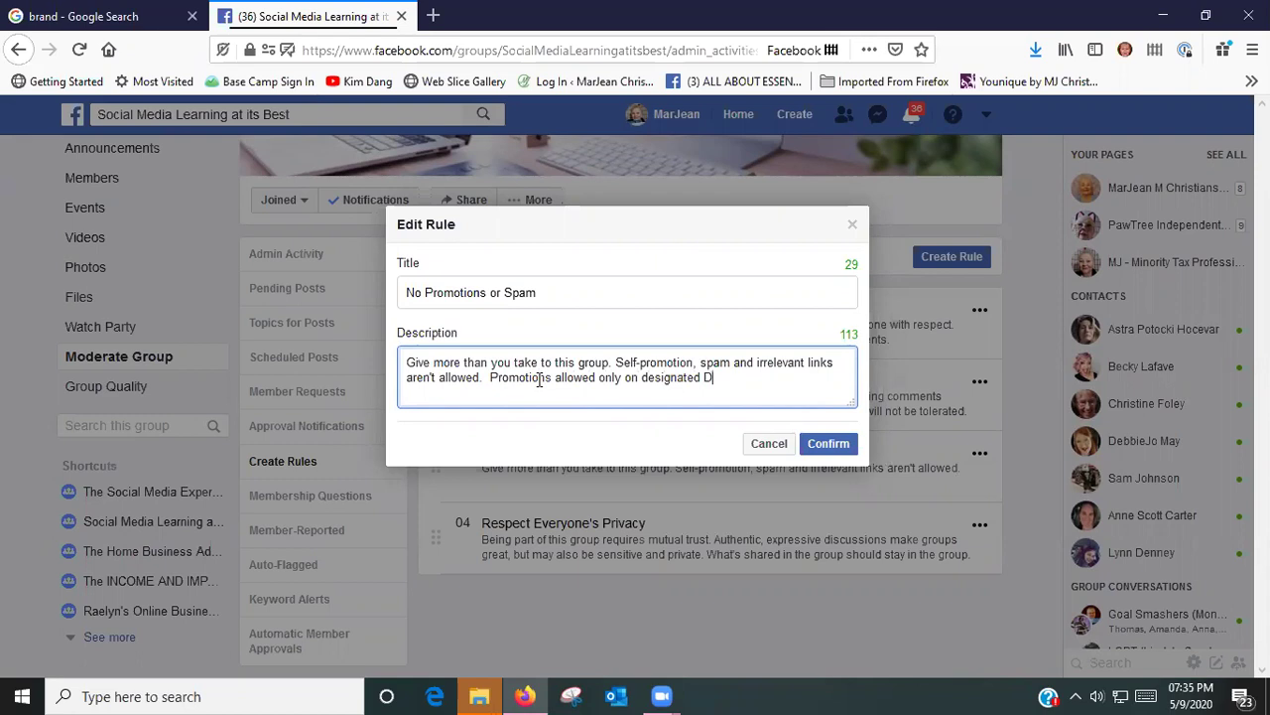
pyautogui.press('BackSpace')
pyautogui.write('days and und')
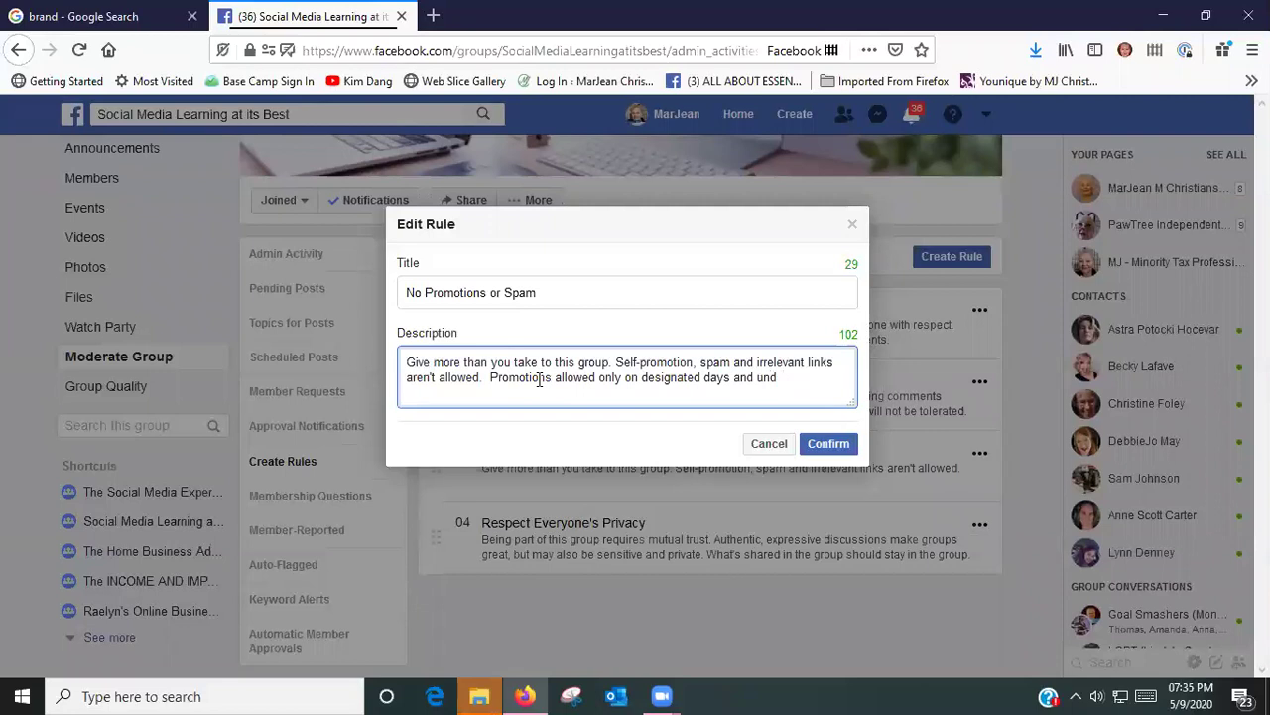
pyautogui.write('er that post.')
pyautogui.click(832, 447)
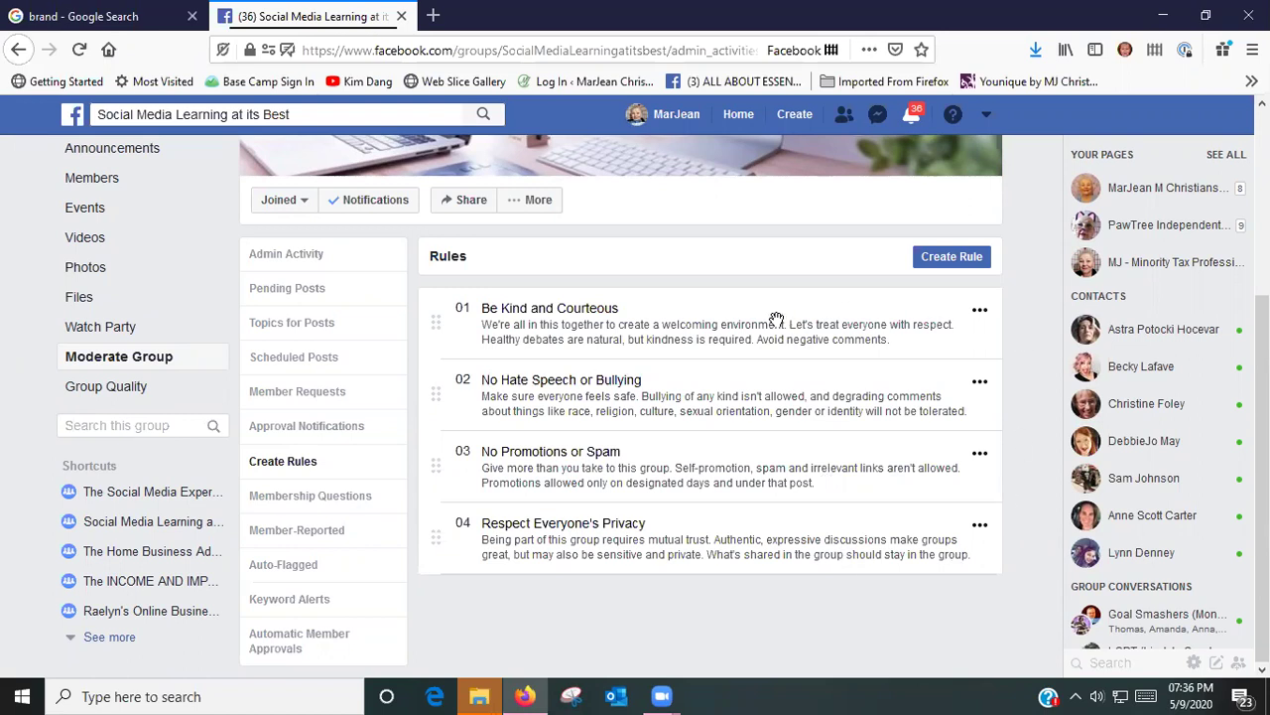
# - Review the group's membership questions, member-reported content and auto-flagged content
pyautogui.click(311, 497)
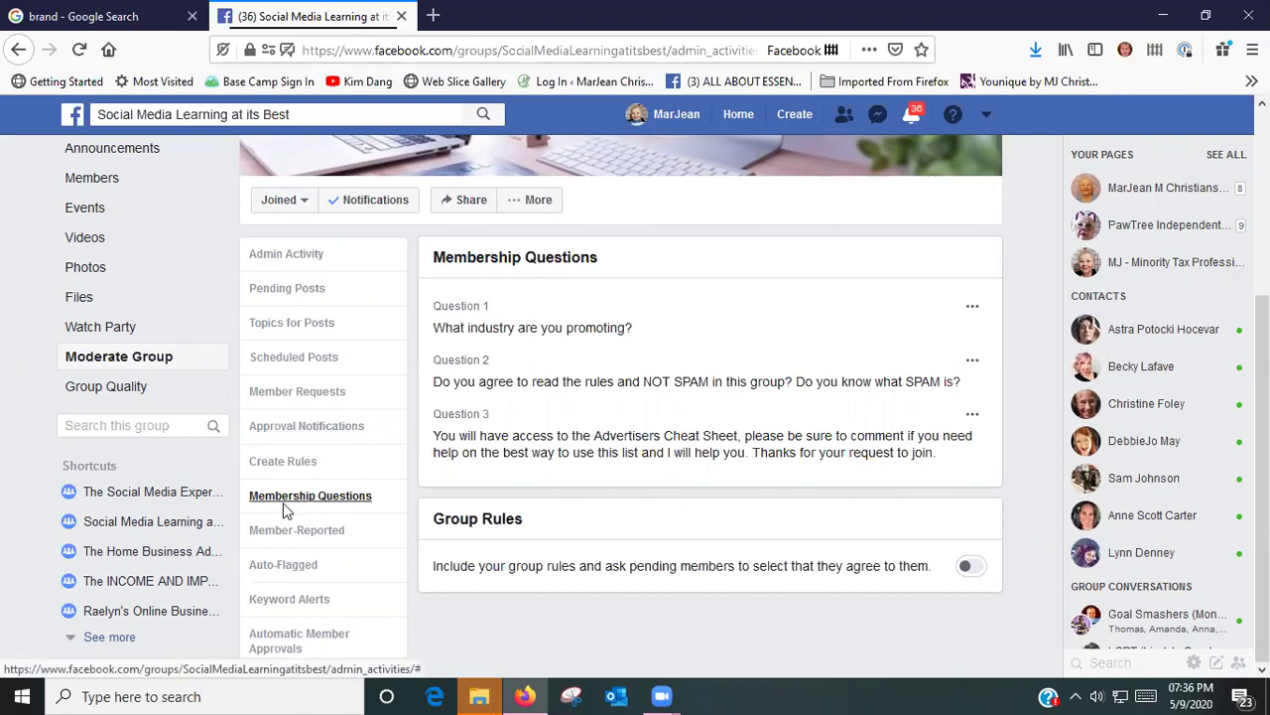
pyautogui.click(285, 533)
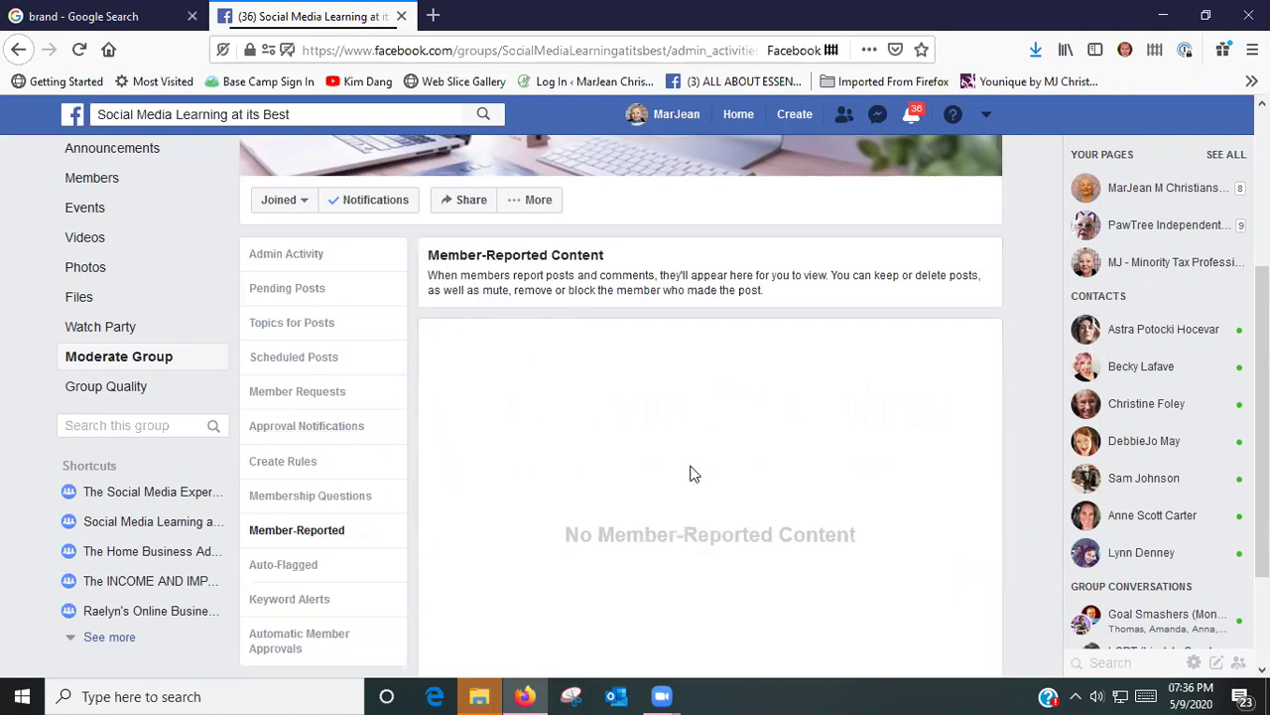
pyautogui.scroll(-2, 354, 536)
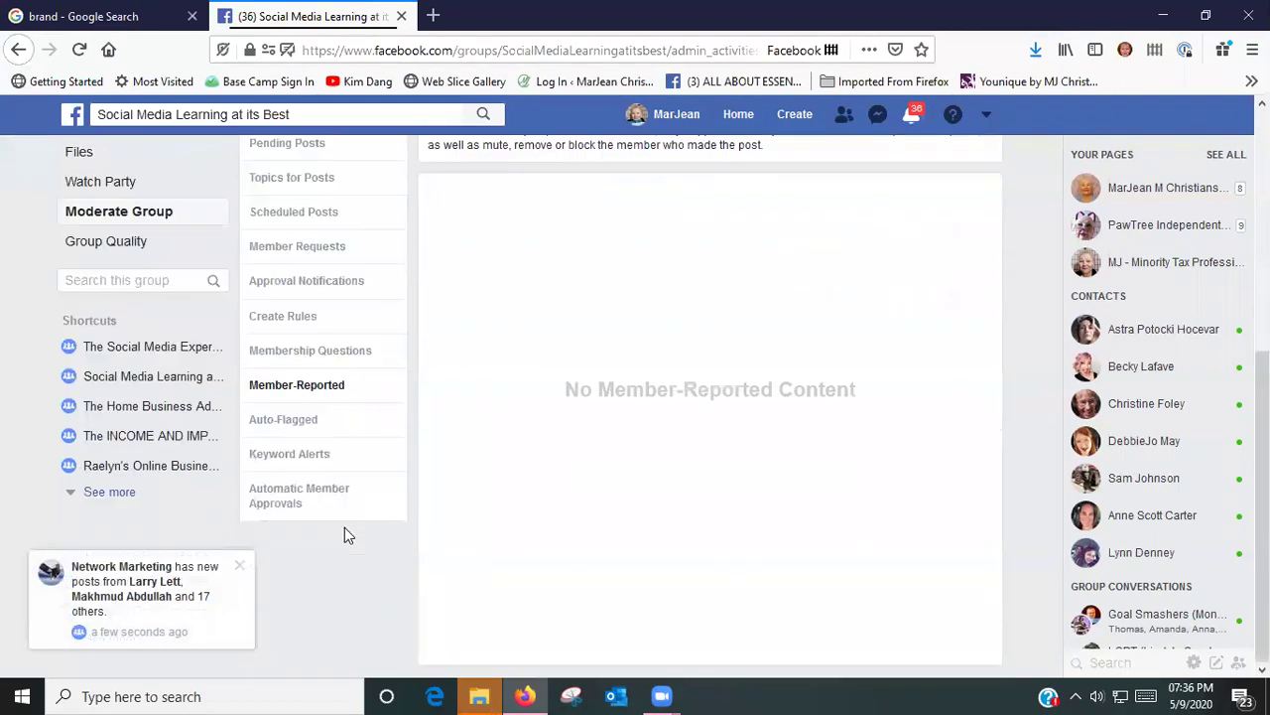
pyautogui.click(297, 420)
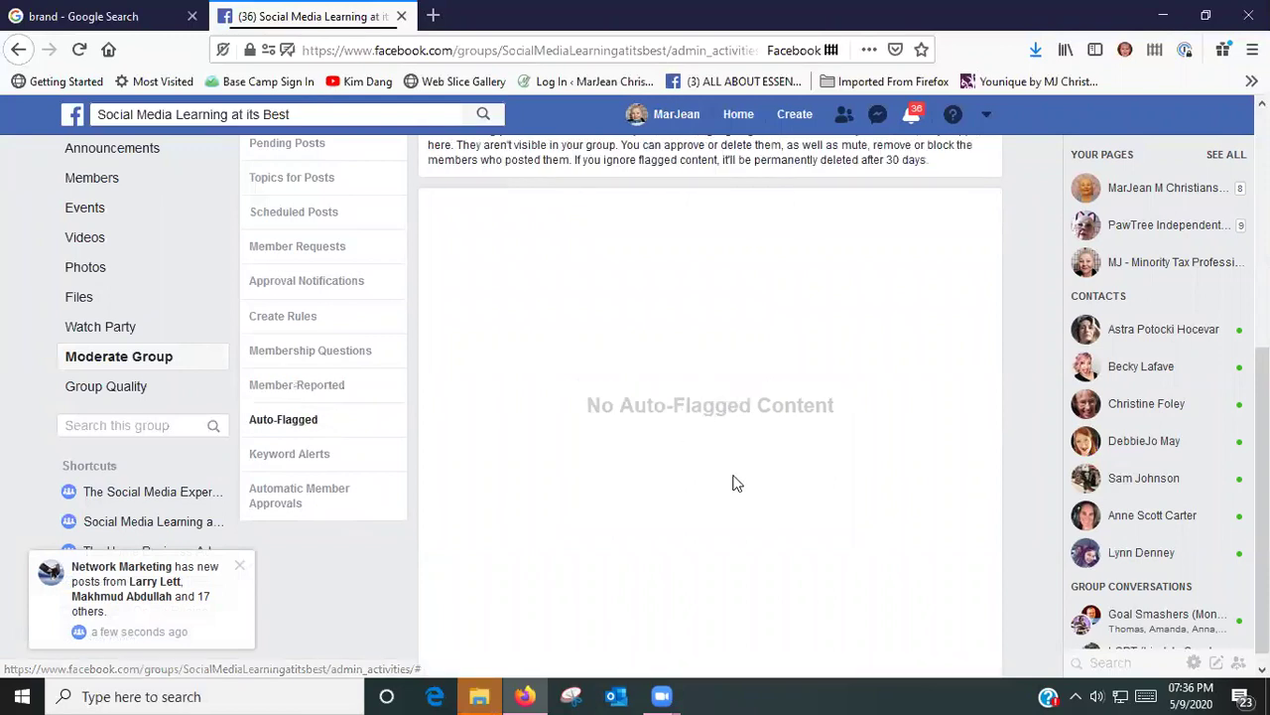
# - Open the group's keyword alerts for editing and find the keyword section in the group settings
pyautogui.click(289, 454)
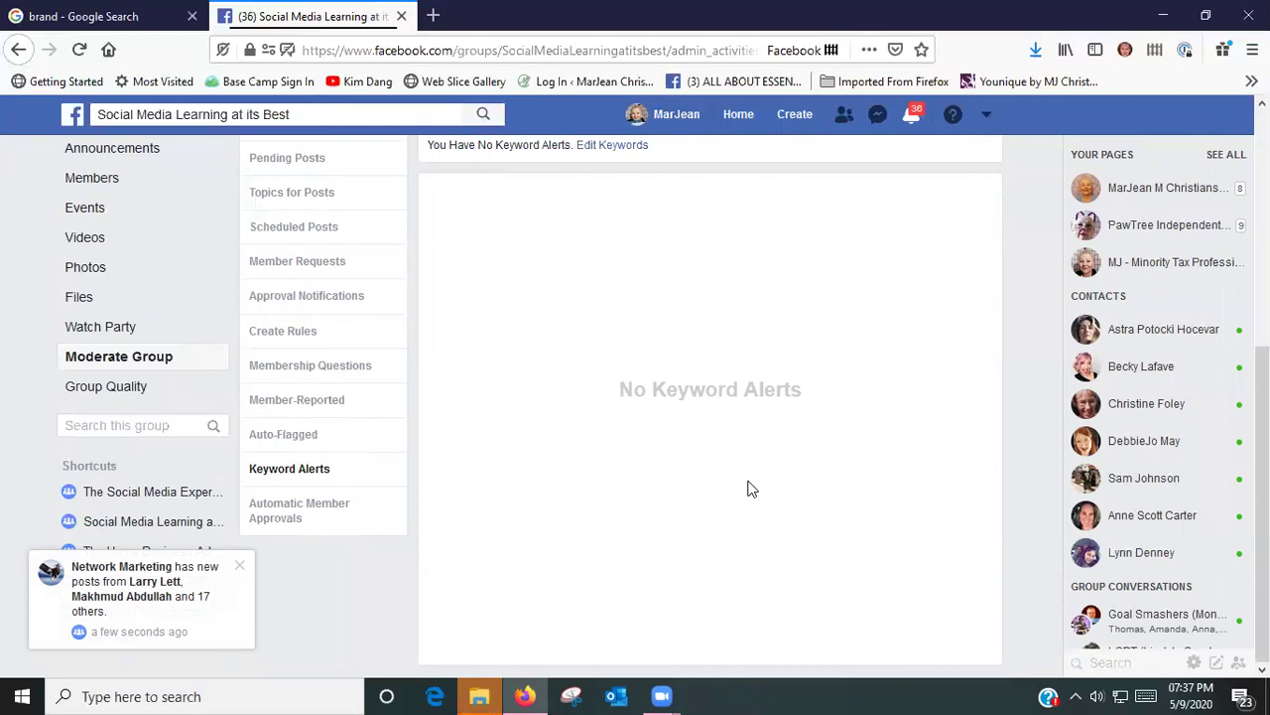
pyautogui.scroll(3, 750, 488)
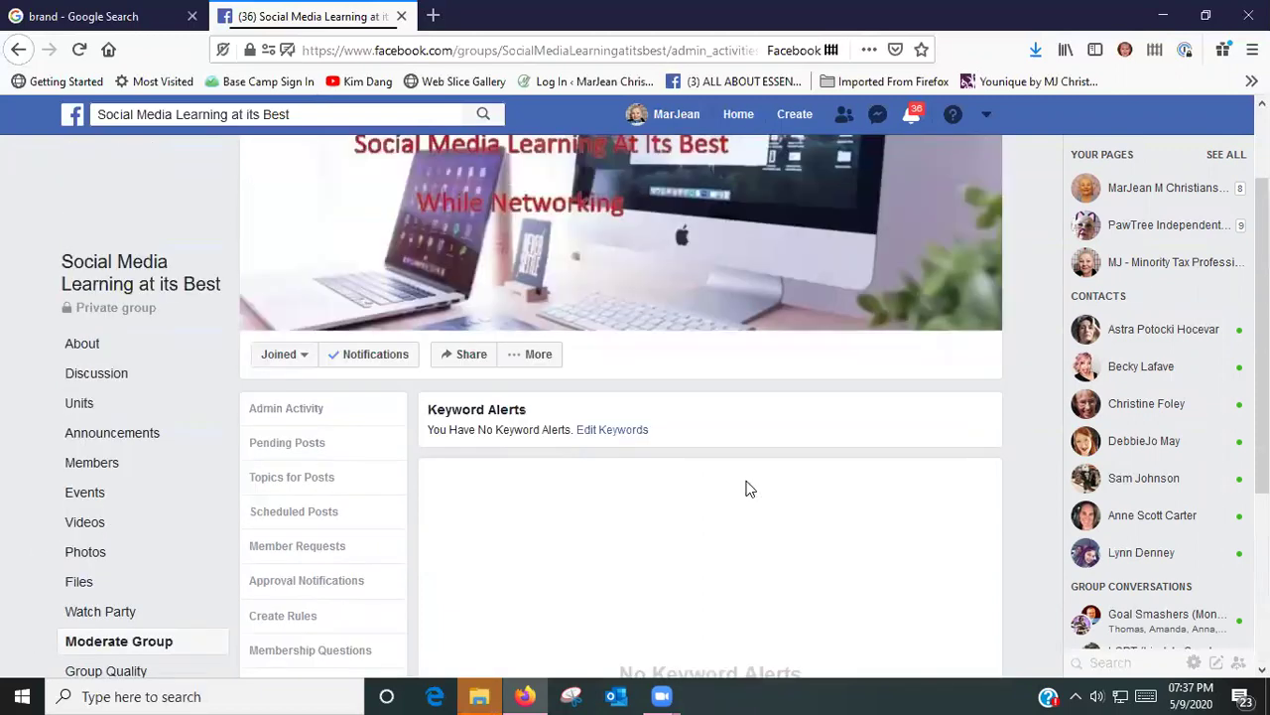
pyautogui.scroll(-3, 759, 512)
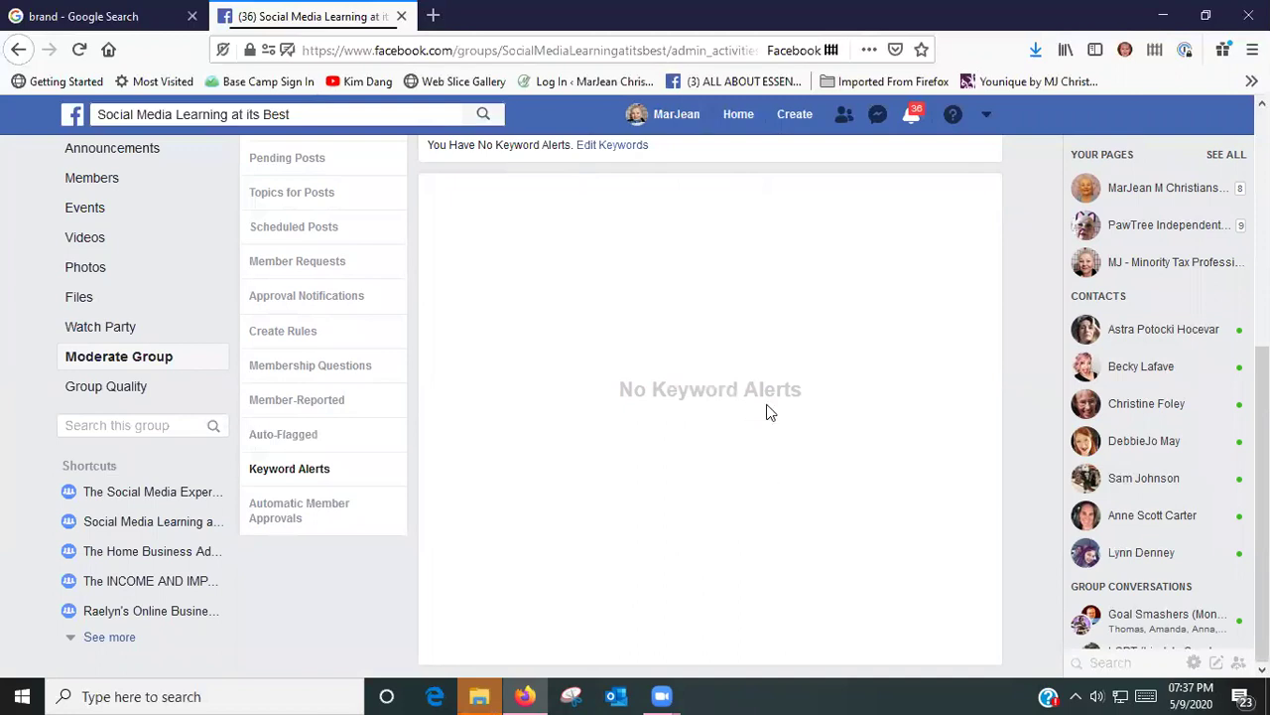
pyautogui.scroll(3, 766, 412)
pyautogui.click(609, 431)
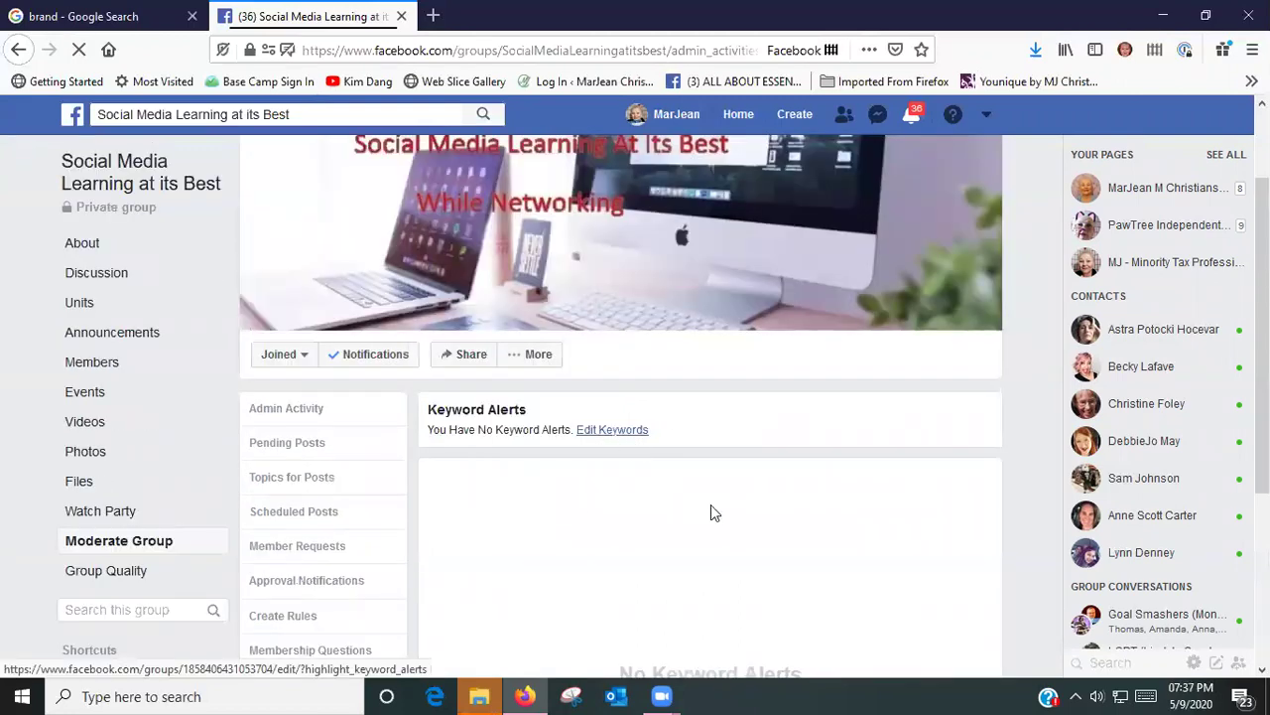
pyautogui.scroll(-4, 724, 516)
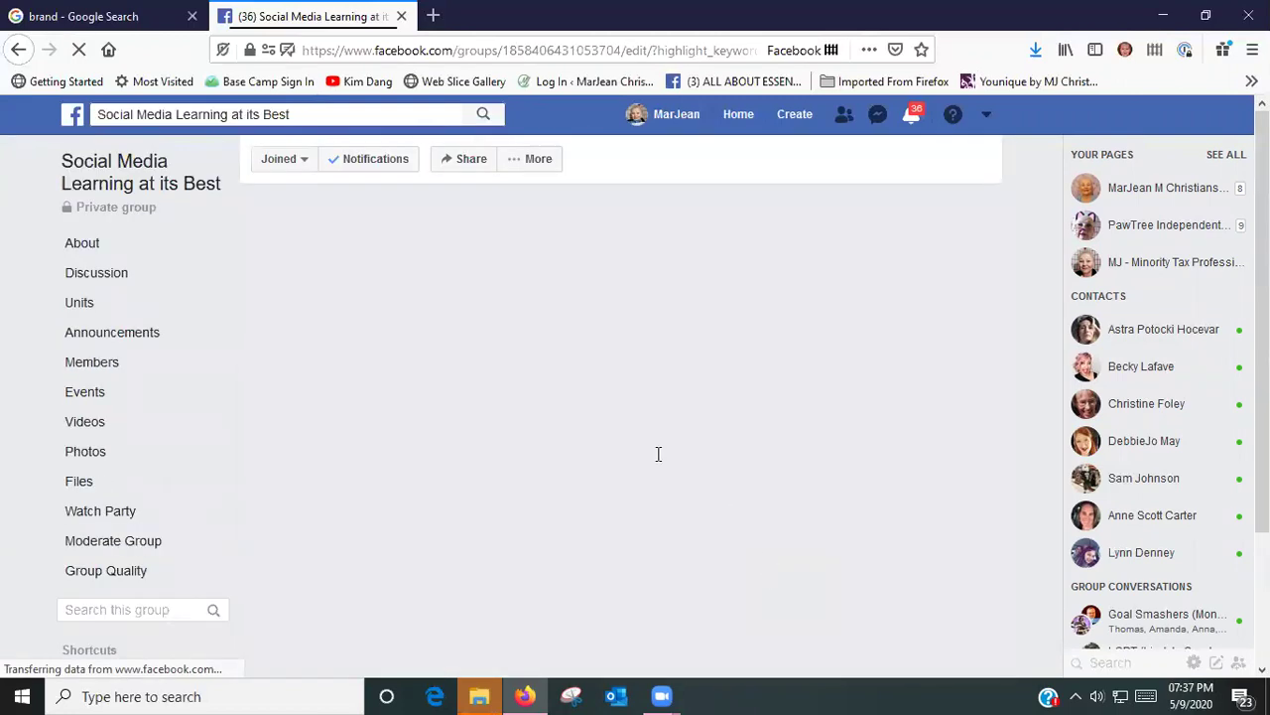
pyautogui.scroll(3, 659, 457)
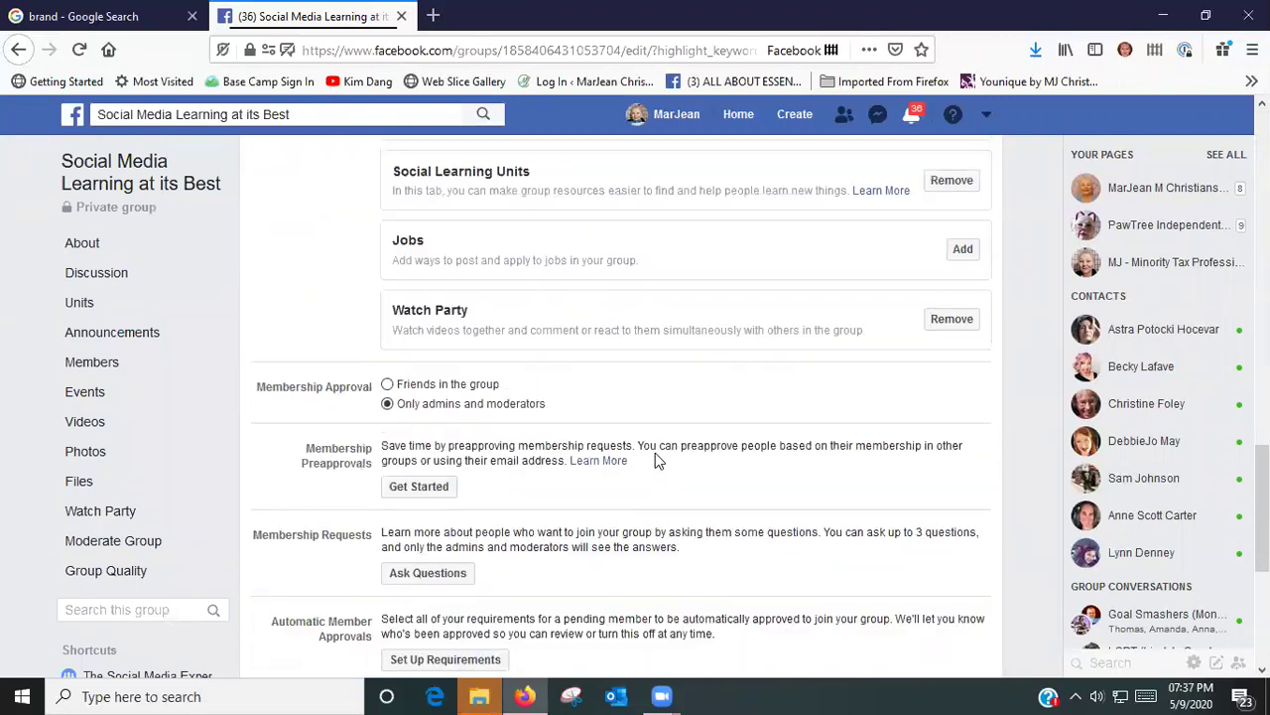
pyautogui.scroll(-4, 655, 457)
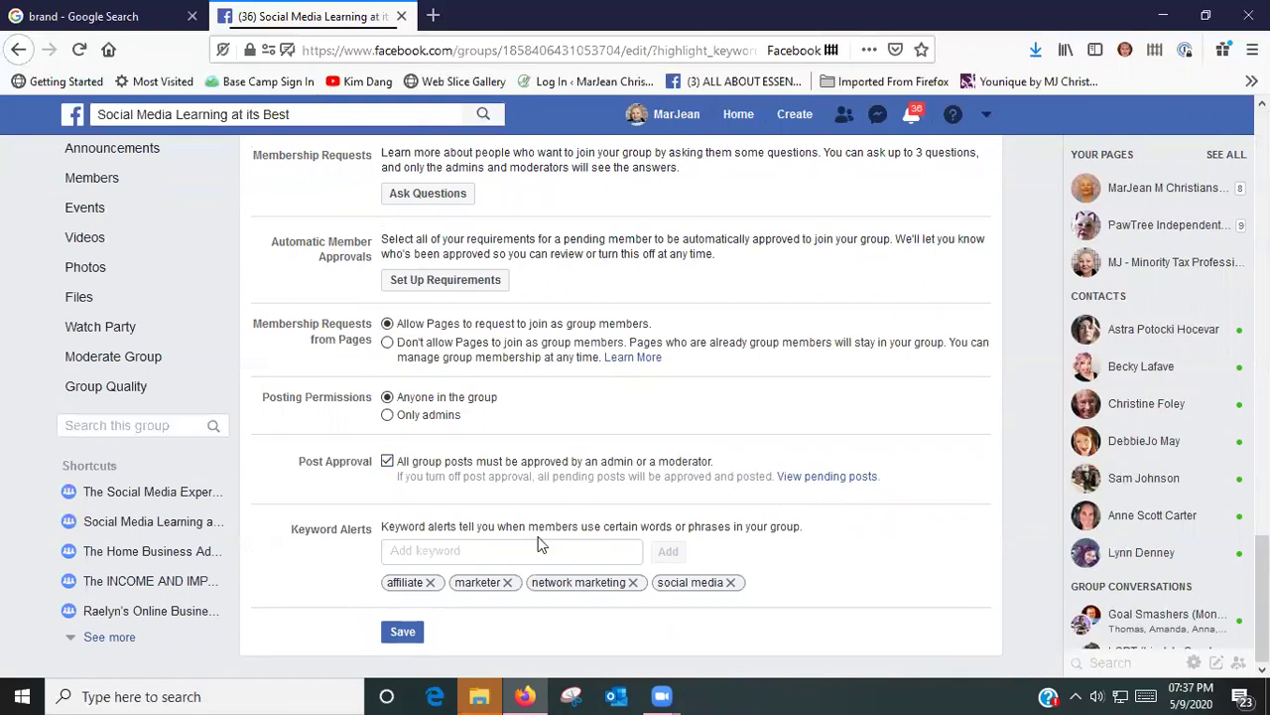
# - Add "buy" as a keyword alert and save the group settings
pyautogui.click(526, 548)
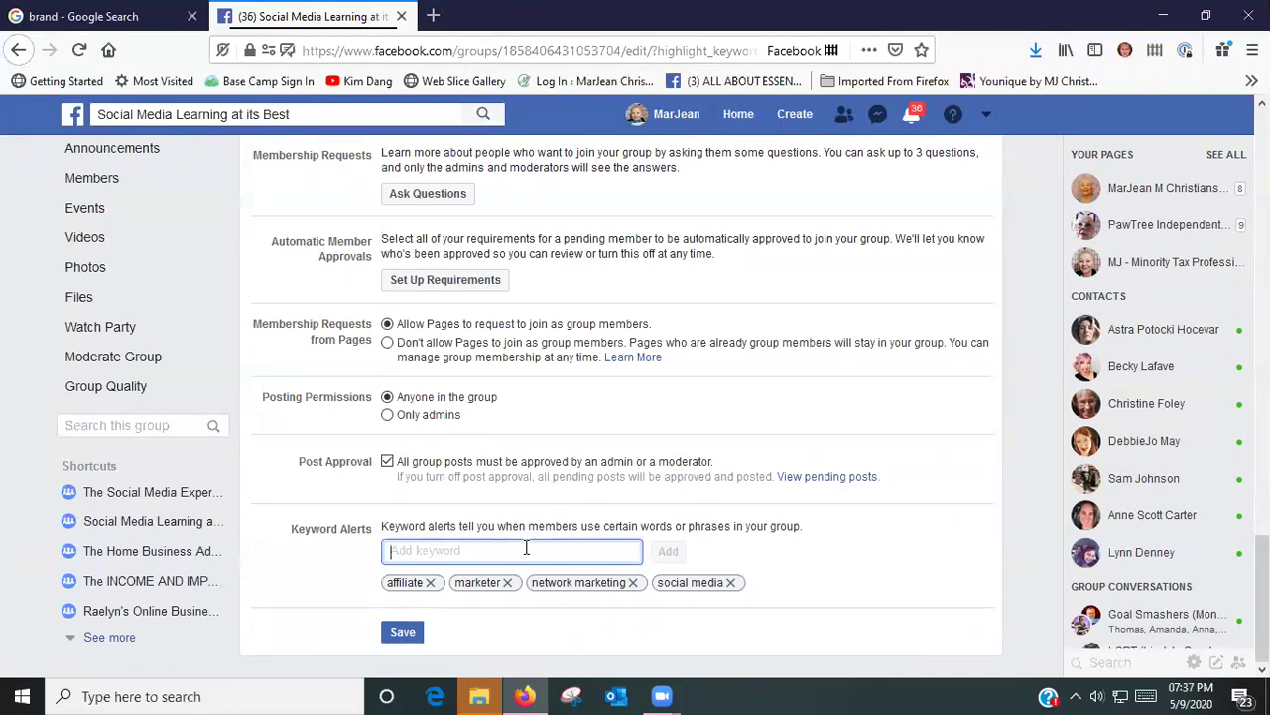
pyautogui.write('buy')
pyautogui.click(668, 552)
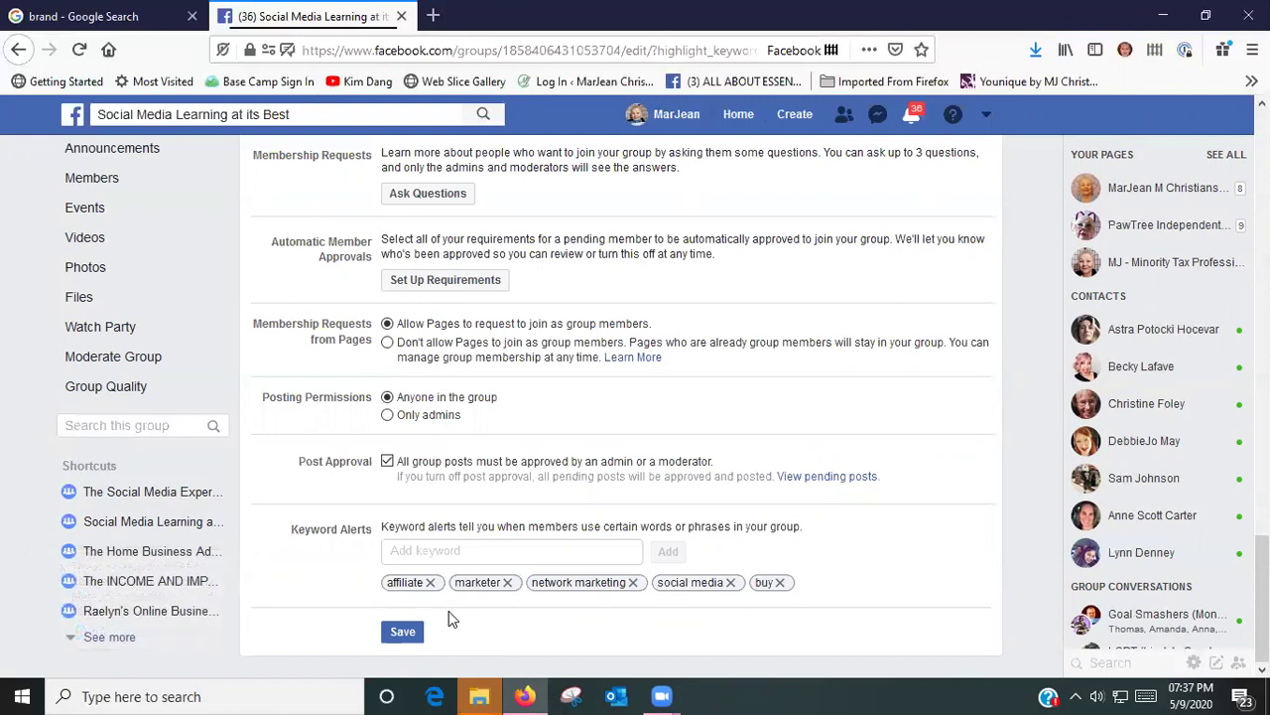
pyautogui.click(401, 632)
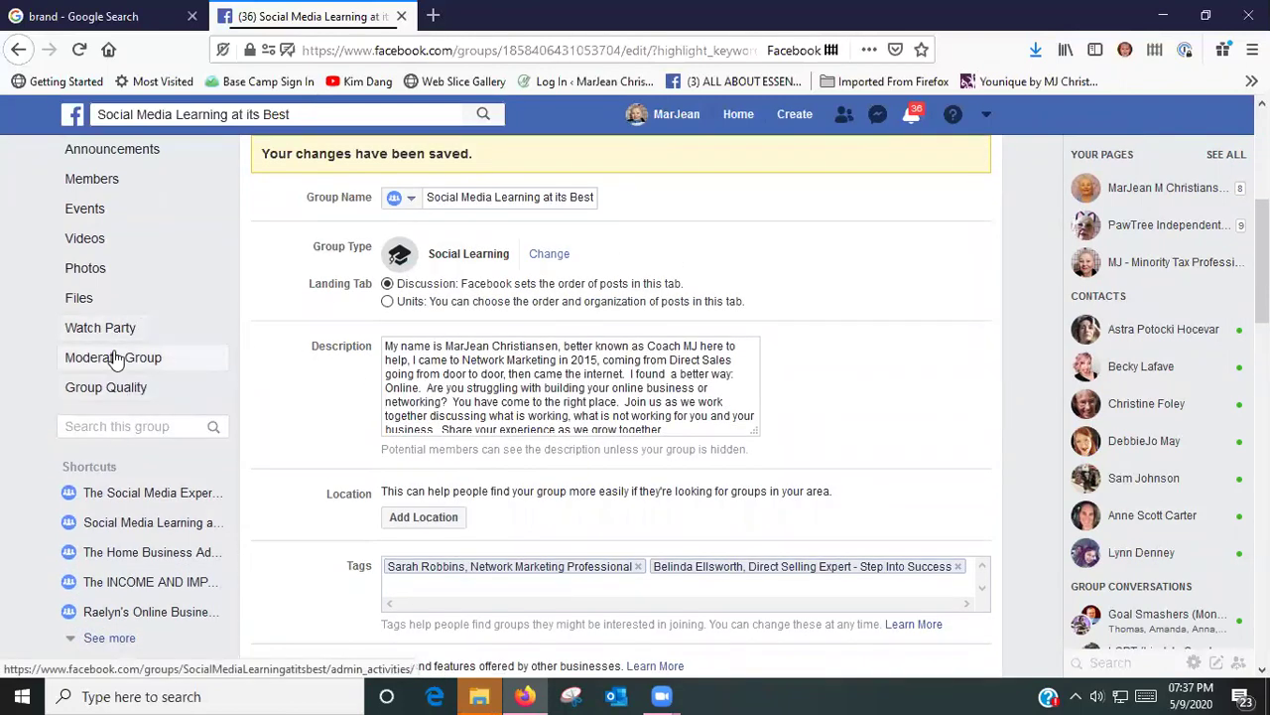
# - Return to the group's moderation page
pyautogui.click(121, 368)
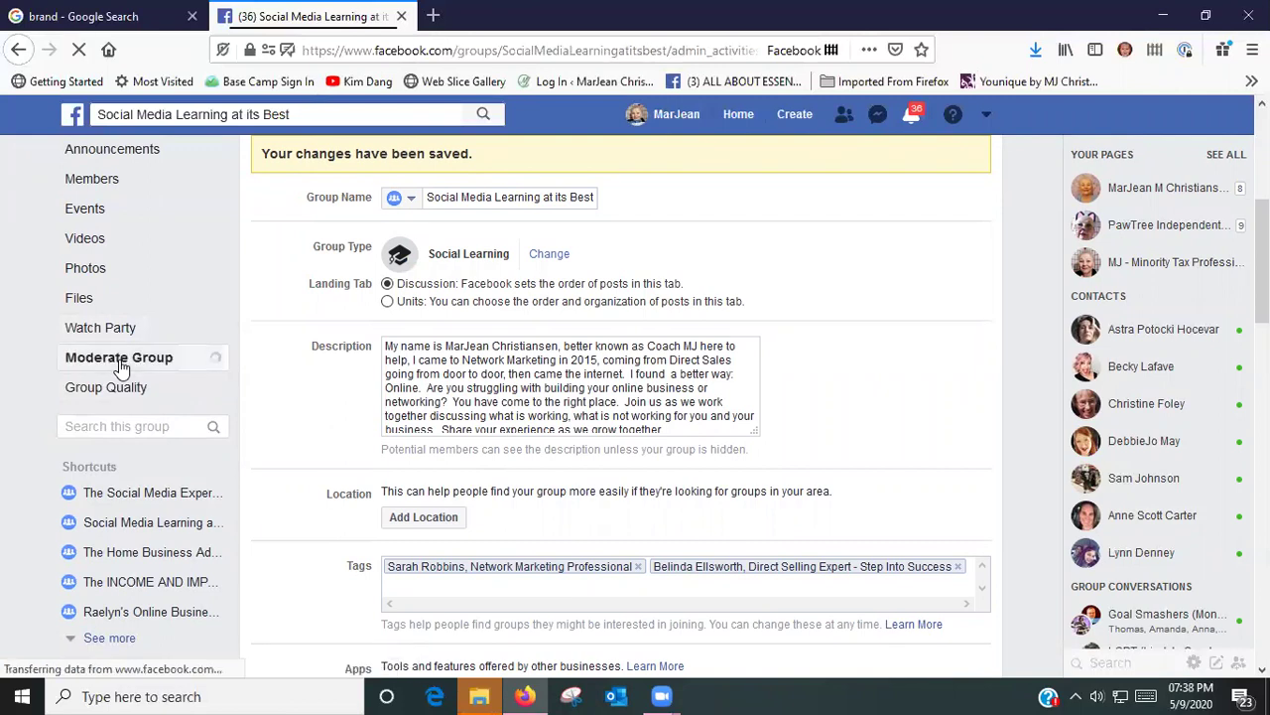